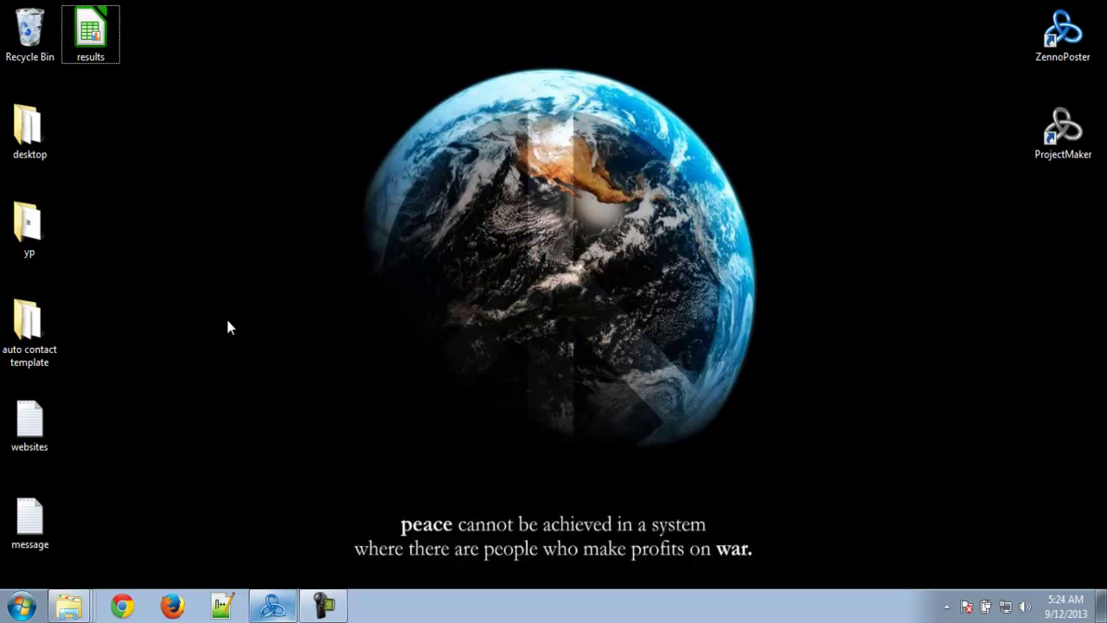
- Open the yp folder and its scraped_links subfolder in Windows Explorer
{"action": "left_click_drag", "start_coordinate": [218, 391], "coordinate": [242, 510]}
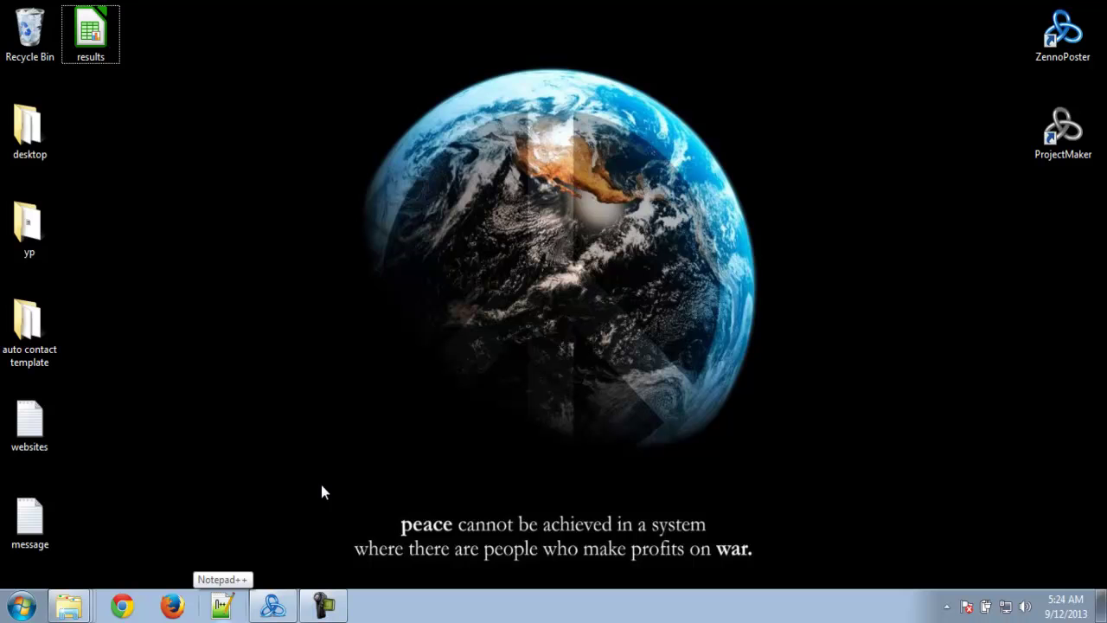
{"action": "double_click", "coordinate": [28, 225]}
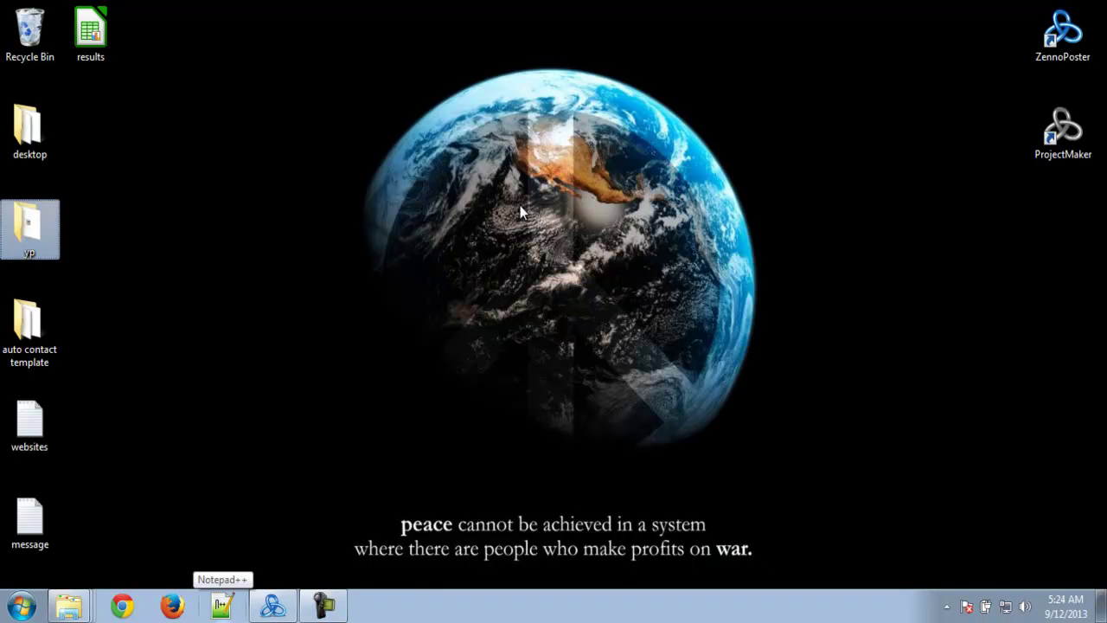
{"action": "left_click_drag", "start_coordinate": [620, 239], "coordinate": [551, 151]}
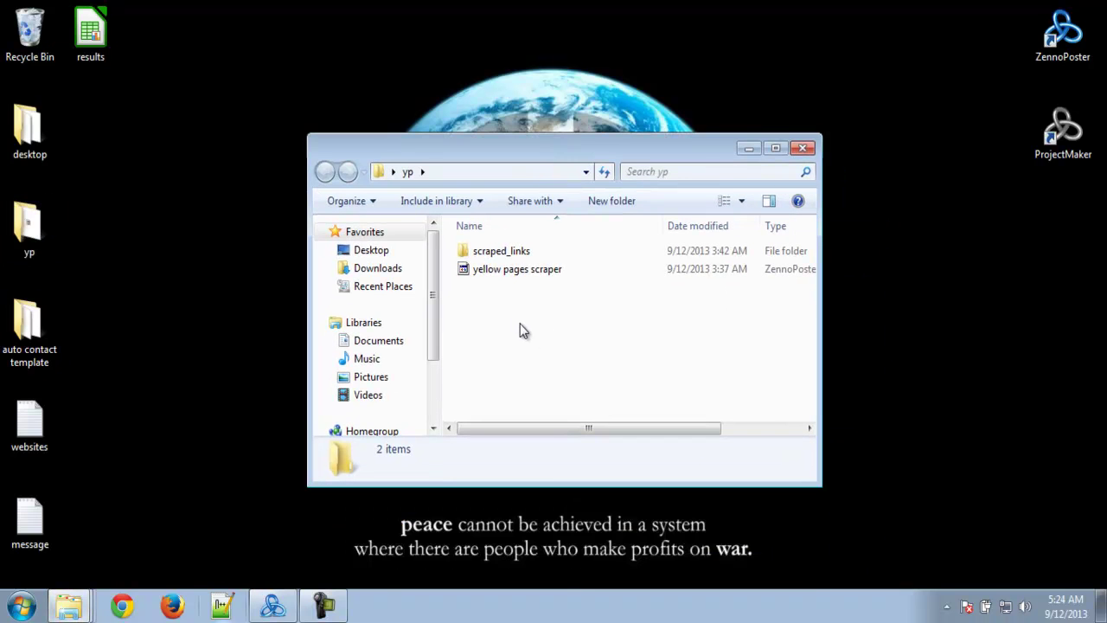
{"action": "double_click", "coordinate": [534, 252]}
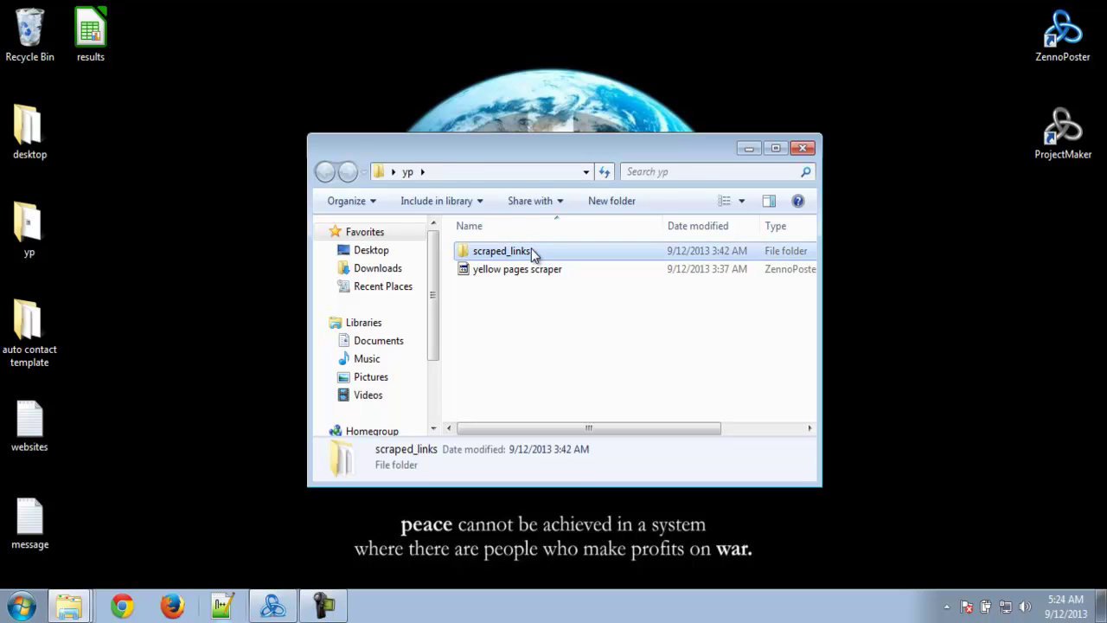
- Review the auto services link list, then minimize it and clear the desktop
{"action": "double_click", "coordinate": [534, 252]}
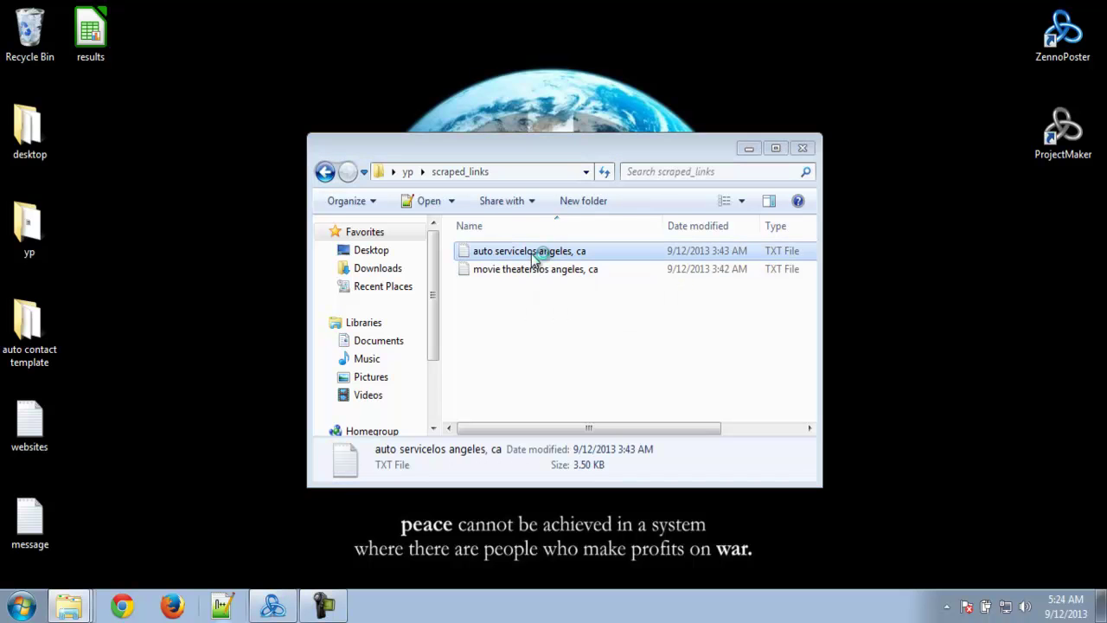
{"action": "left_click", "coordinate": [541, 249]}
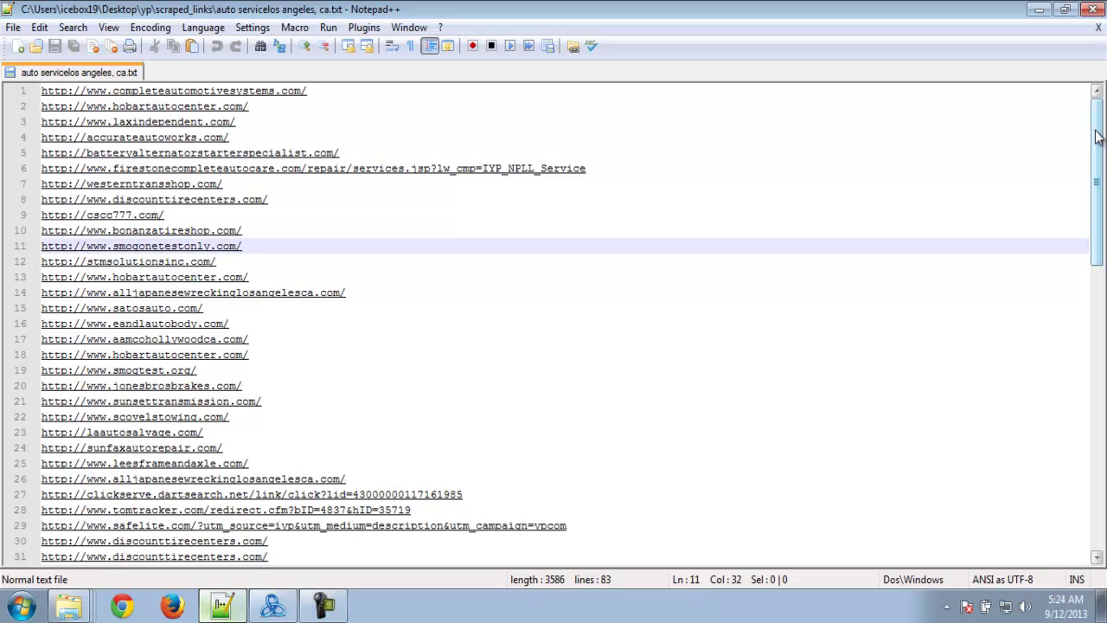
{"action": "left_click_drag", "start_coordinate": [1096, 138], "coordinate": [1072, 128]}
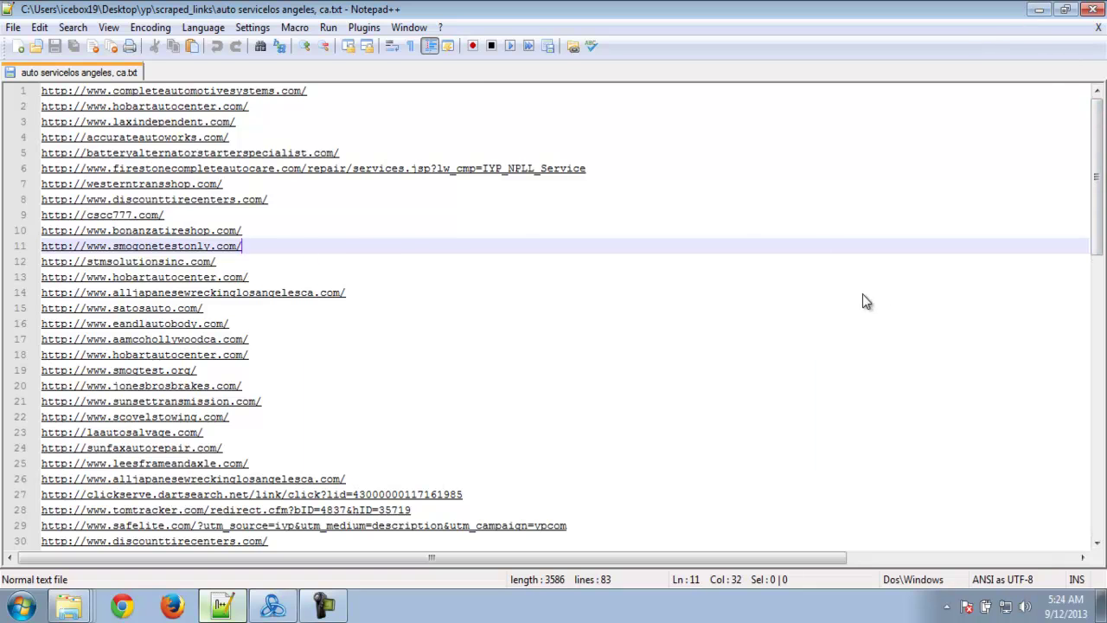
{"action": "left_click", "coordinate": [1038, 8]}
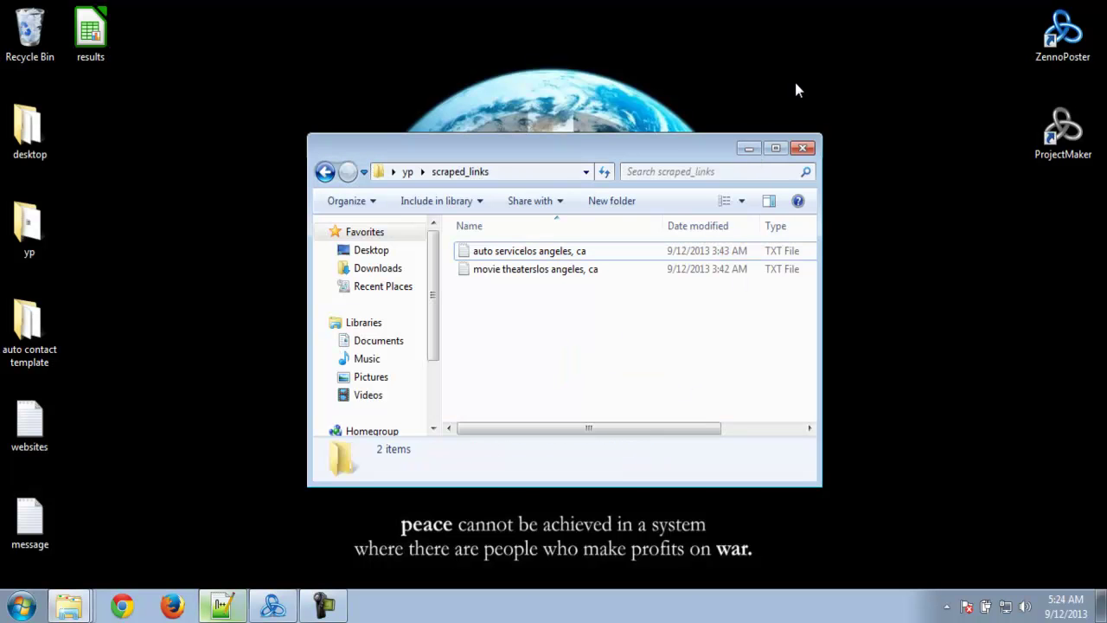
{"action": "key", "text": "super+d"}
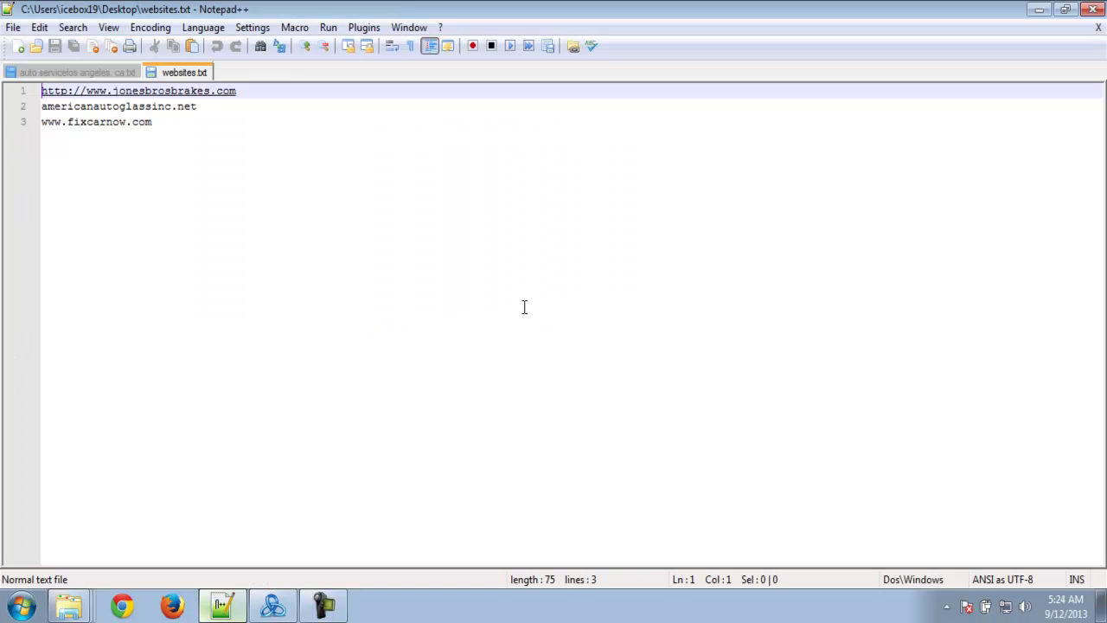
- Copy jonesbrosbrakes.com from the websites list and load it in Firefox
{"action": "left_click_drag", "start_coordinate": [289, 89], "coordinate": [4, 102]}
{"action": "left_click", "coordinate": [230, 120]}
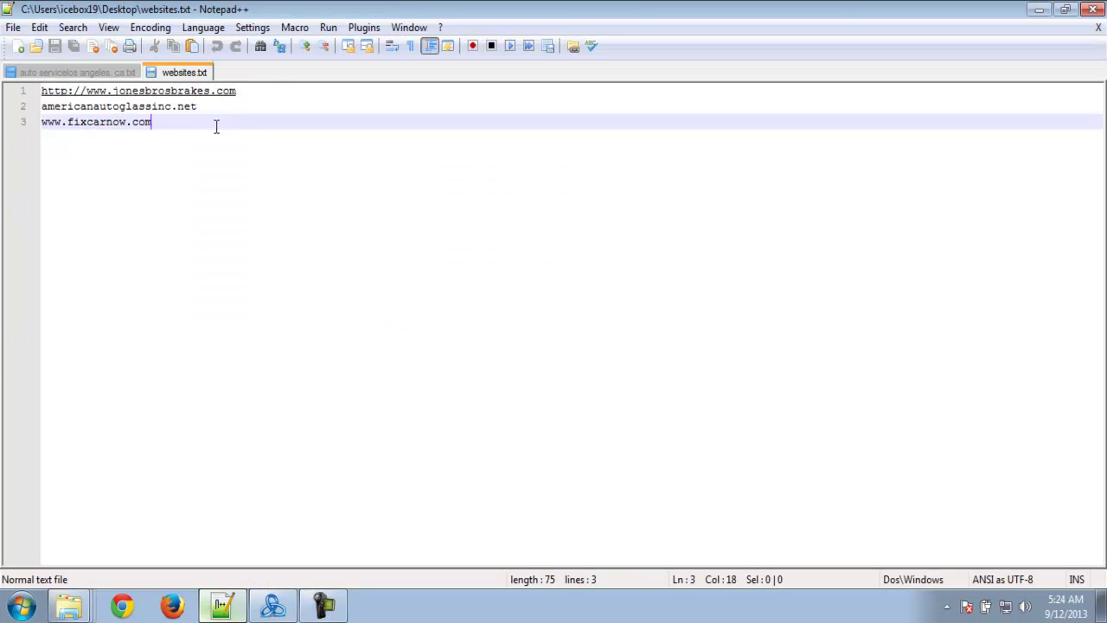
{"action": "left_click_drag", "start_coordinate": [249, 92], "coordinate": [7, 104]}
{"action": "key", "text": "ctrl+c"}
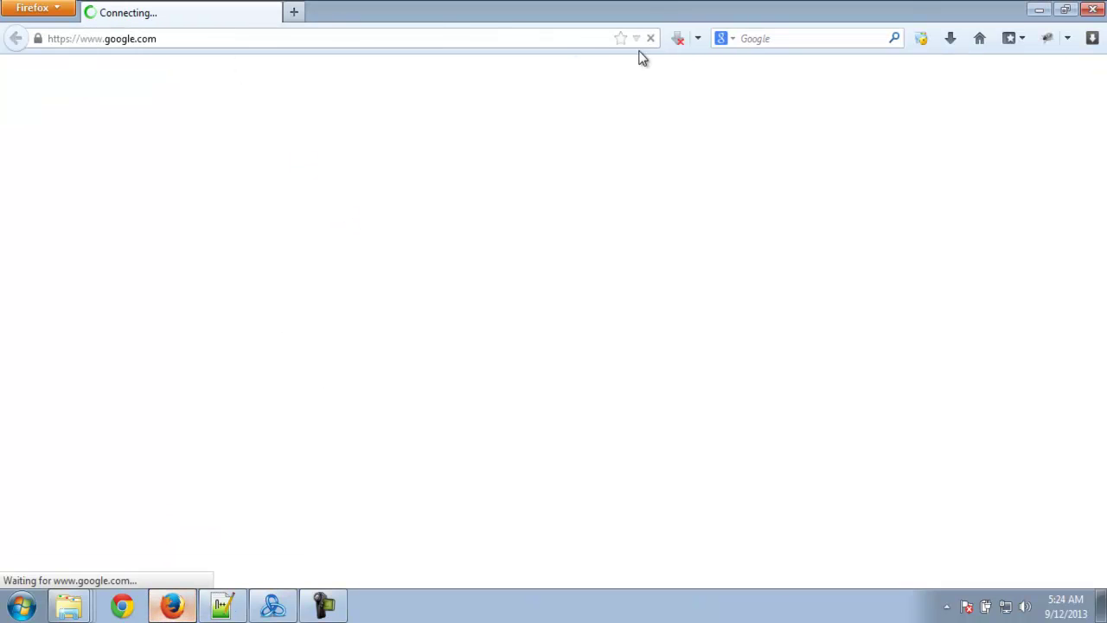
{"action": "left_click", "coordinate": [446, 39]}
{"action": "key", "text": "ctrl+v"}
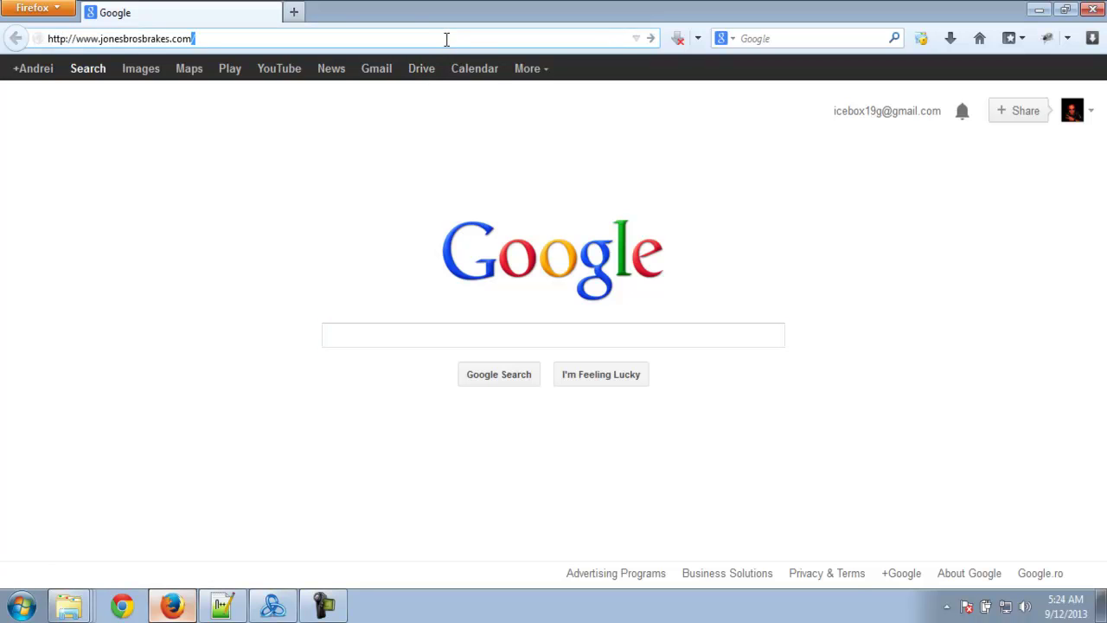
{"action": "key", "text": "Return"}
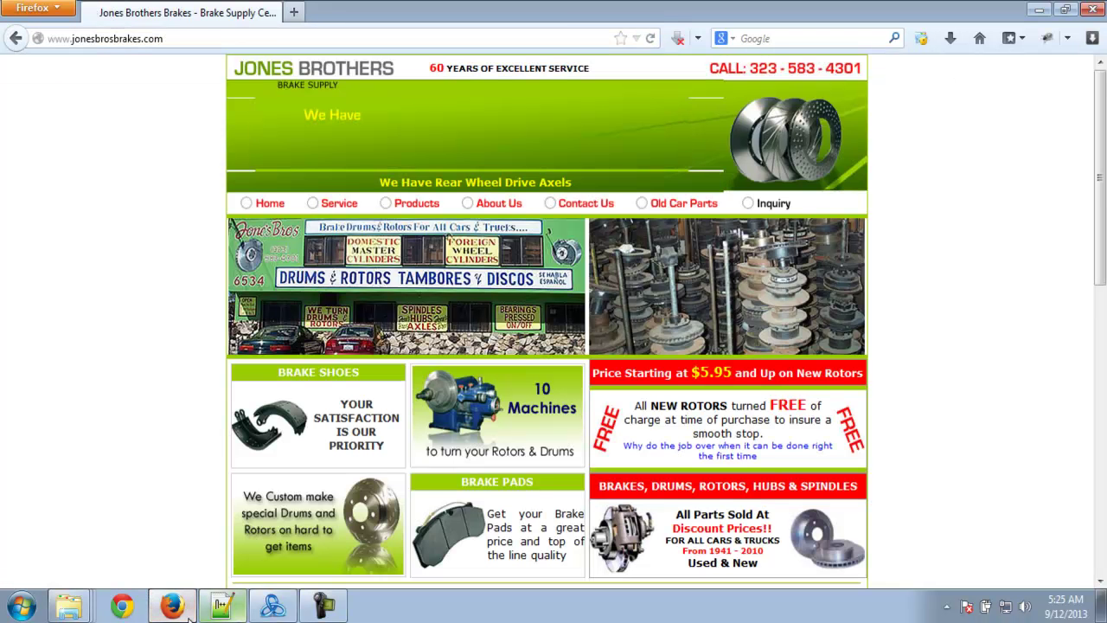
- Open americanautoglassinc.net in a new Firefox tab
{"action": "left_click", "coordinate": [221, 604]}
{"action": "left_click", "coordinate": [5, 106]}
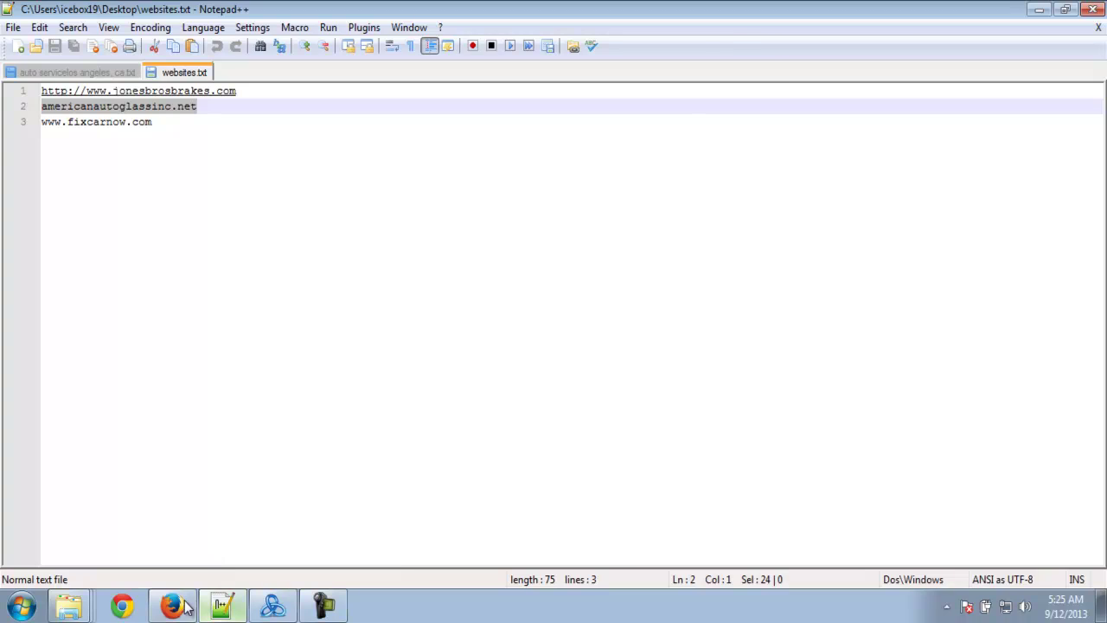
{"action": "left_click", "coordinate": [172, 605]}
{"action": "left_click", "coordinate": [294, 12]}
{"action": "type", "text": "americanautoglassinc.net"}
{"action": "key", "text": "Return"}
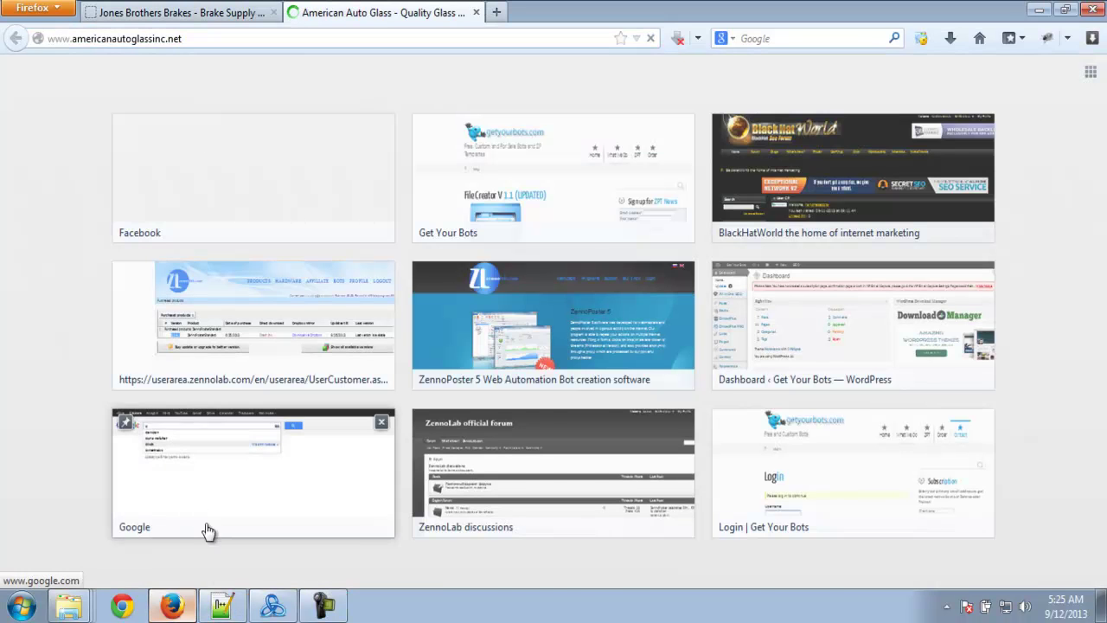
{"action": "left_click", "coordinate": [215, 605]}
{"action": "left_click", "coordinate": [17, 121]}
{"action": "left_click", "coordinate": [185, 121]}
{"action": "left_click_drag", "start_coordinate": [185, 121], "coordinate": [5, 121]}
{"action": "key", "text": "ctrl+c"}
{"action": "left_click", "coordinate": [172, 604]}
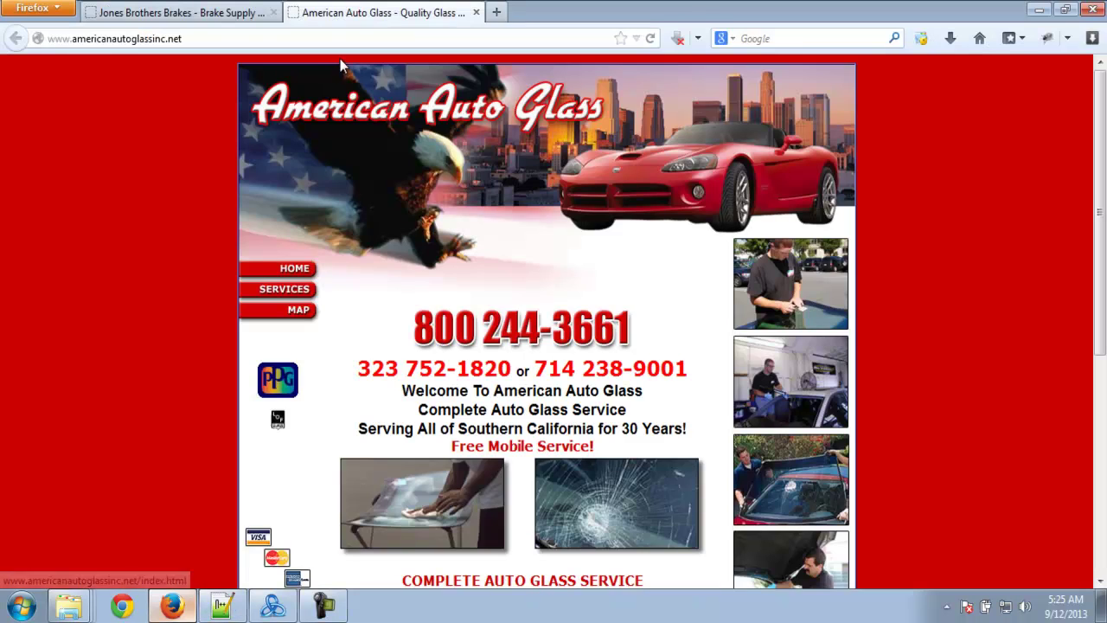
{"action": "left_click", "coordinate": [494, 12]}
{"action": "key", "text": "ctrl+v"}
{"action": "key", "text": "Return"}
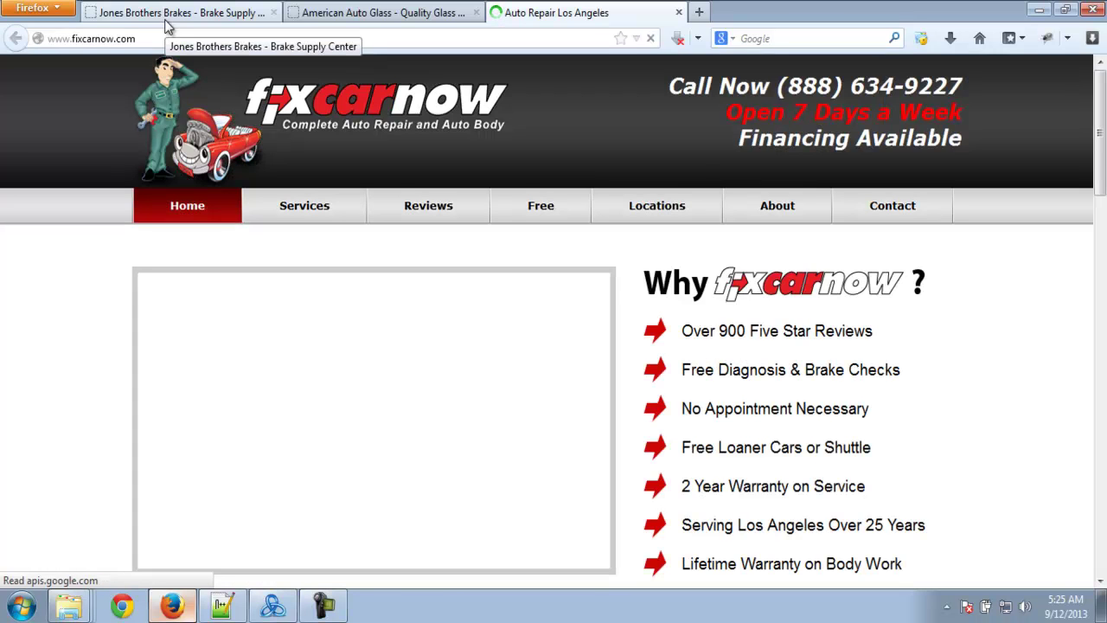
- Visit the Jones Brothers Contact Us page and look over its contact details
{"action": "left_click", "coordinate": [170, 15]}
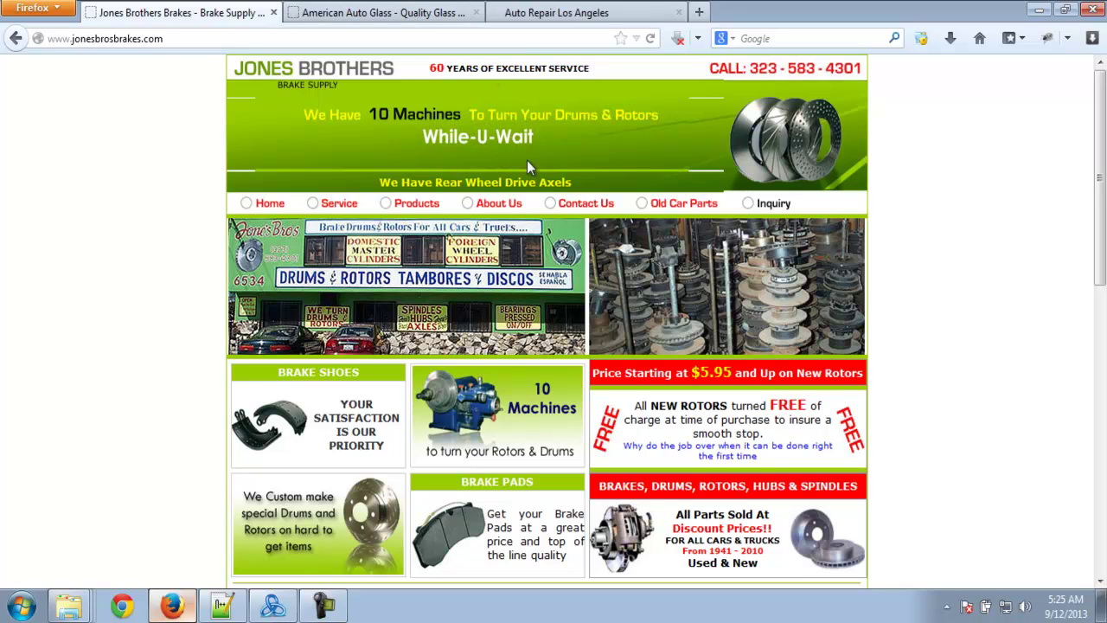
{"action": "left_click", "coordinate": [562, 207]}
{"action": "left_click_drag", "start_coordinate": [259, 257], "coordinate": [395, 476]}
{"action": "left_click", "coordinate": [423, 484]}
{"action": "left_click_drag", "start_coordinate": [519, 466], "coordinate": [469, 459]}
{"action": "left_click", "coordinate": [470, 459]}
{"action": "left_click", "coordinate": [322, 15]}
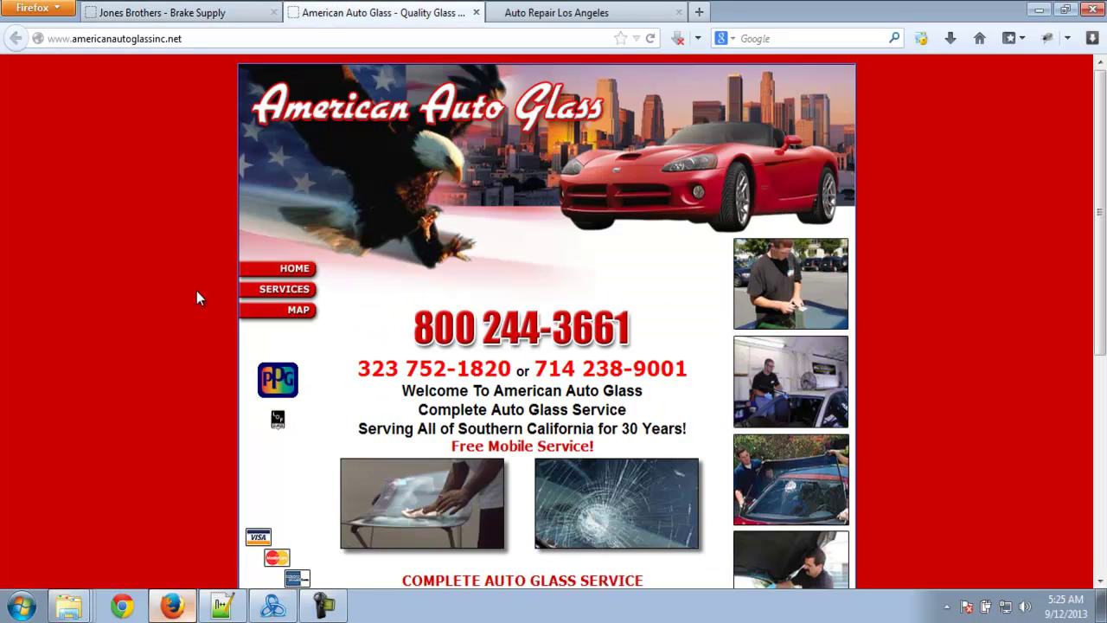
- Search the American Auto Glass page source for 'contac', finding no contact page
{"action": "key", "text": "ctrl+u"}
{"action": "key", "text": "ctrl+f"}
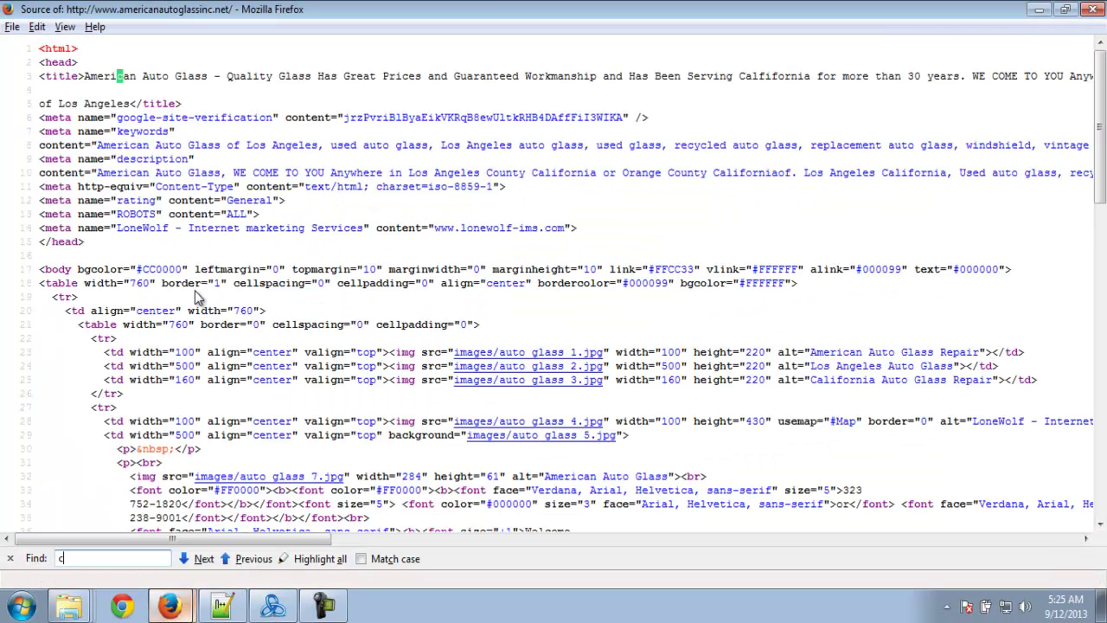
{"action": "type", "text": "contact"}
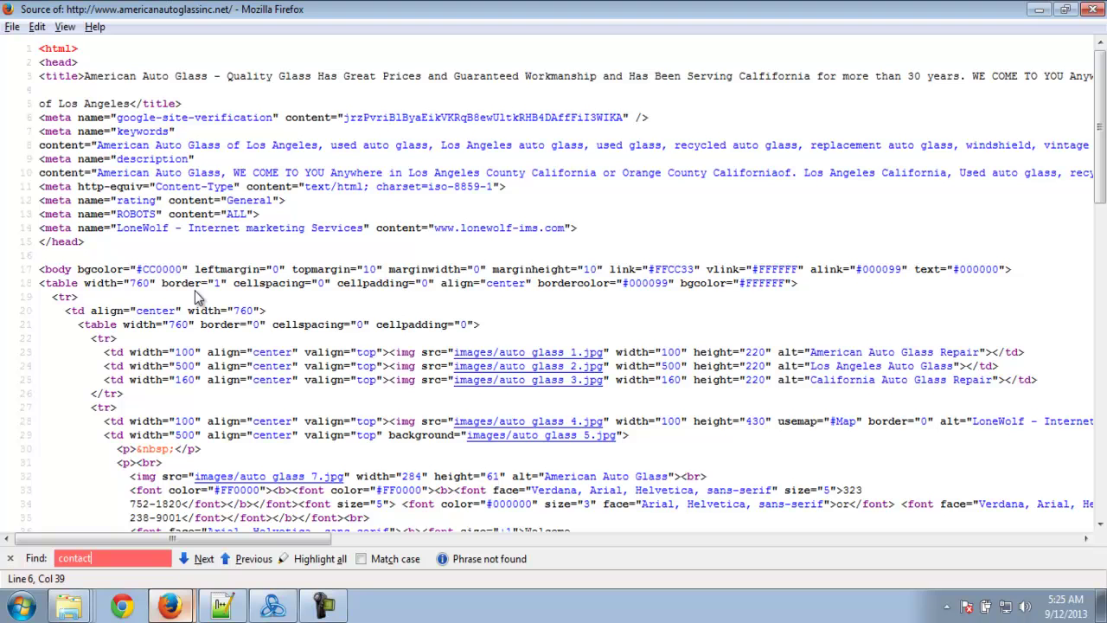
{"action": "left_click", "coordinate": [1093, 10]}
{"action": "scroll", "coordinate": [1104, 261], "scroll_direction": "down", "scroll_amount": 5}
{"action": "scroll", "coordinate": [1104, 261], "scroll_direction": "up", "scroll_amount": 5}
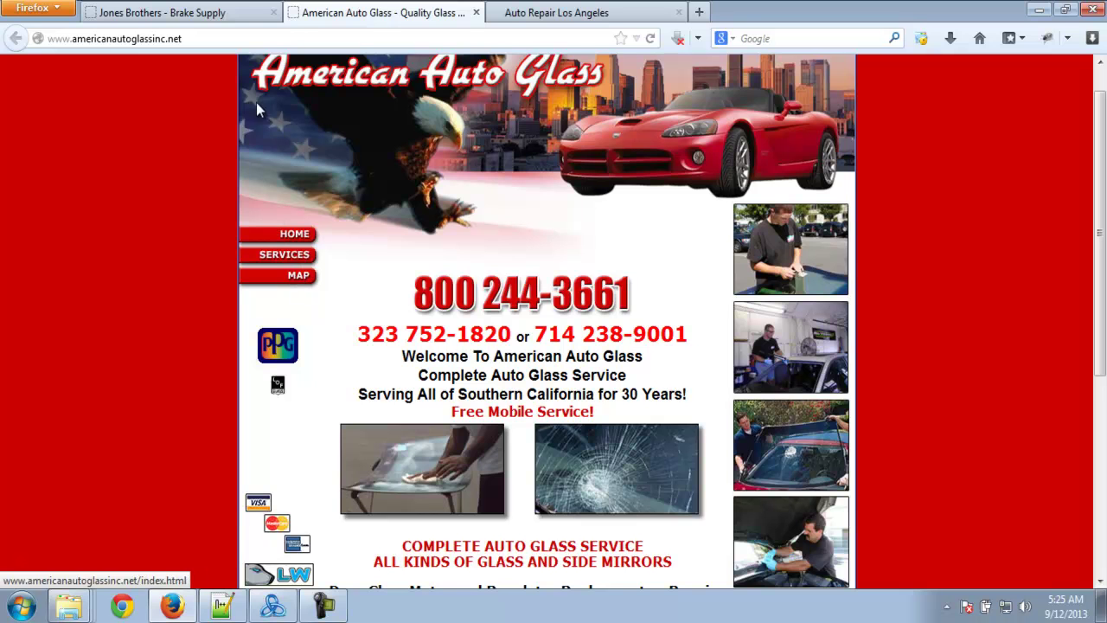
- Open the fixcarnow.com contact page and scroll down to its web form
{"action": "left_click", "coordinate": [563, 13]}
{"action": "left_click", "coordinate": [887, 210]}
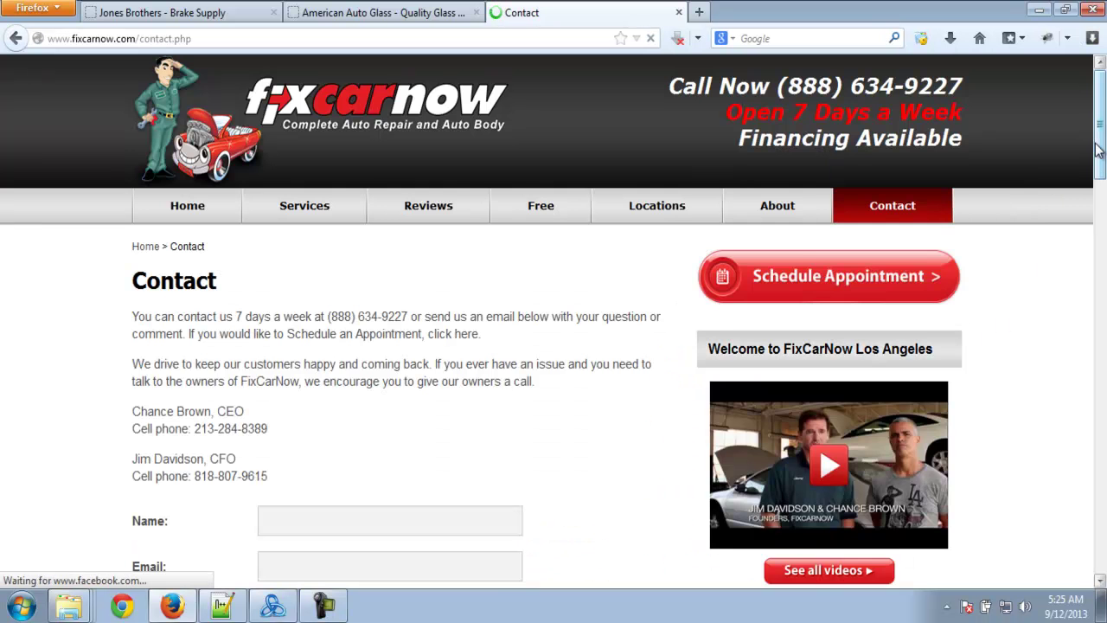
{"action": "left_click_drag", "start_coordinate": [1096, 147], "coordinate": [1096, 236]}
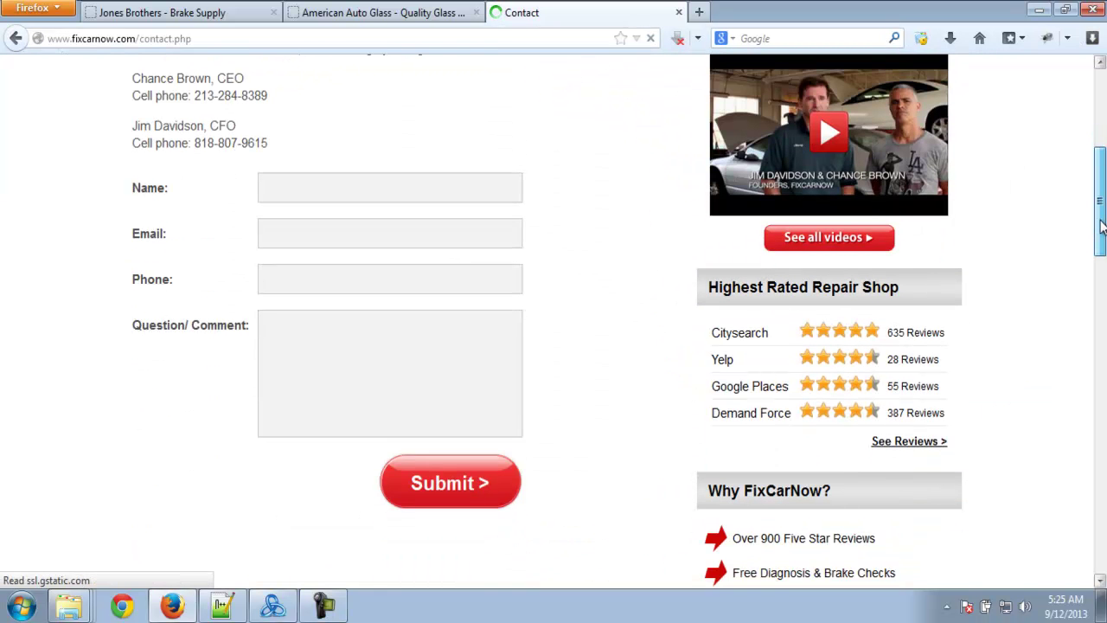
{"action": "left_click_drag", "start_coordinate": [126, 175], "coordinate": [217, 340]}
{"action": "left_click", "coordinate": [232, 374]}
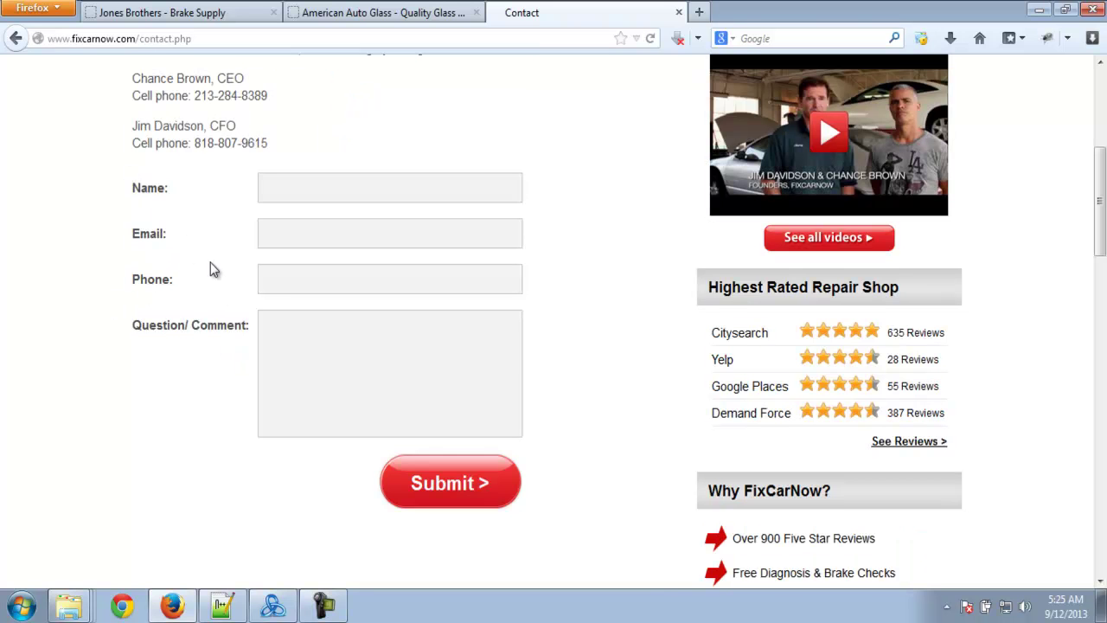
- Return to the Jones Brothers tab and the Notepad++ websites list
{"action": "left_click", "coordinate": [149, 18]}
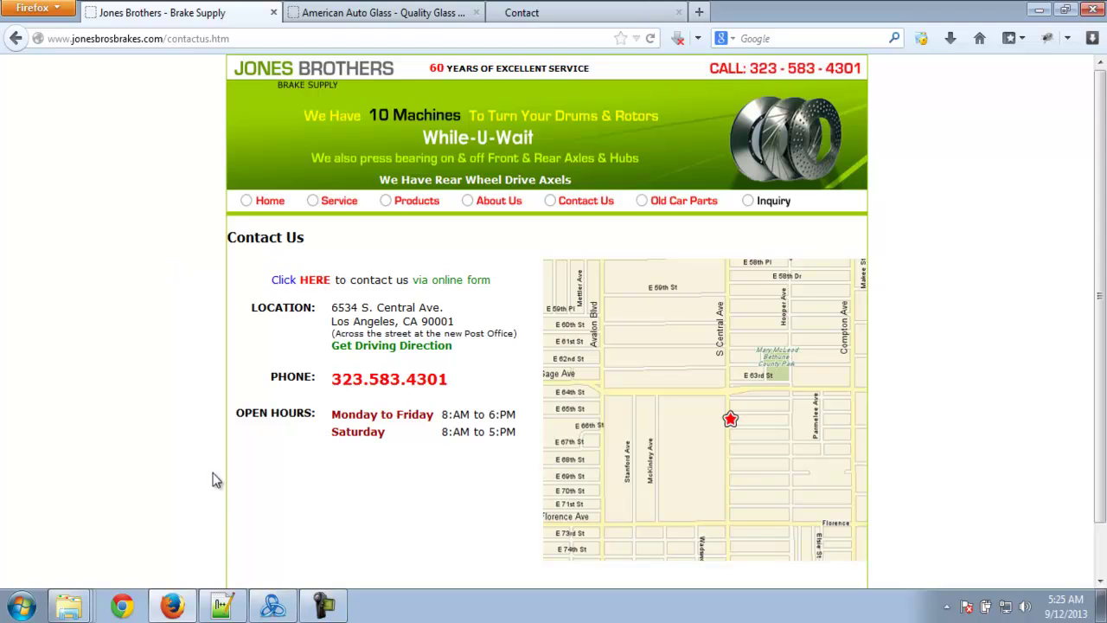
{"action": "left_click", "coordinate": [218, 597]}
{"action": "left_click", "coordinate": [217, 134]}
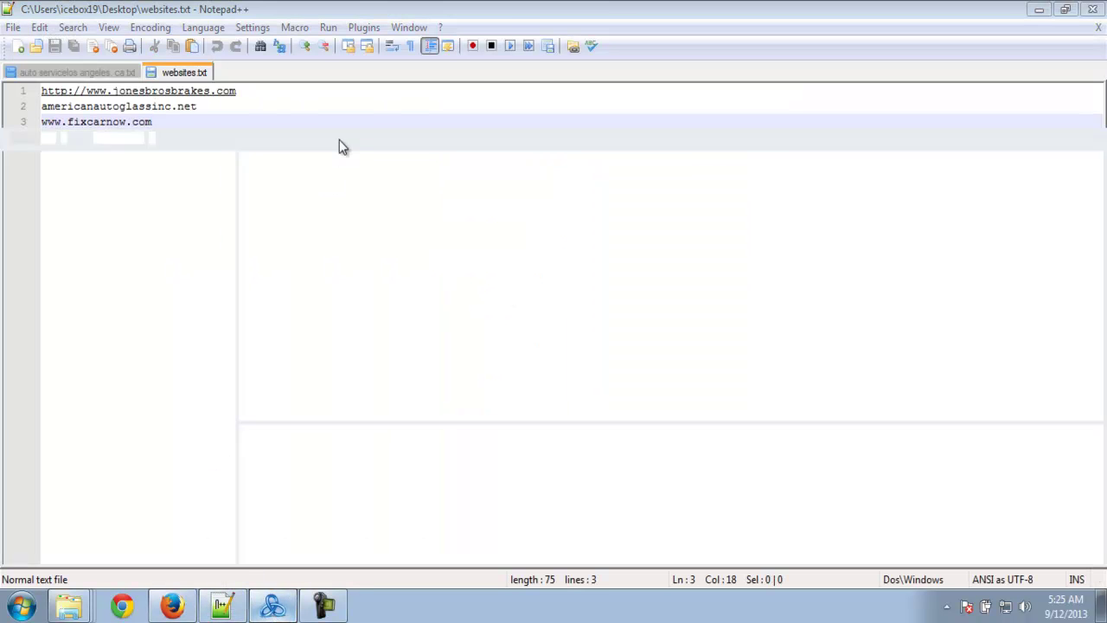
{"action": "key", "text": "alt+Tab"}
- Load the auto contact template's manual project as a task and open the Manual task's input parameters
{"action": "left_click", "coordinate": [20, 67]}
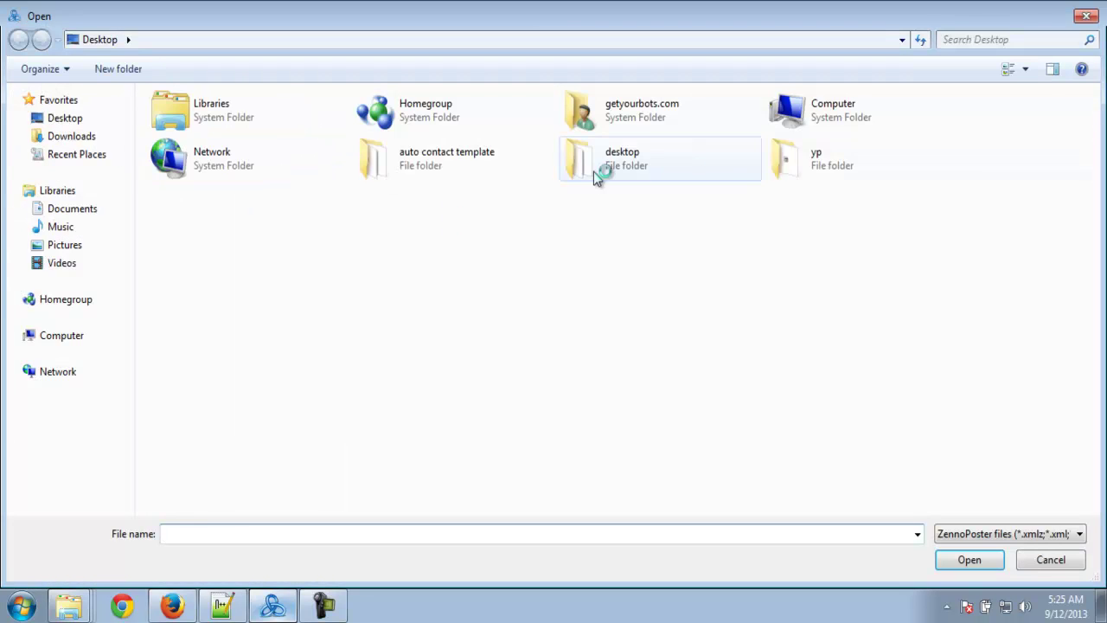
{"action": "double_click", "coordinate": [506, 167]}
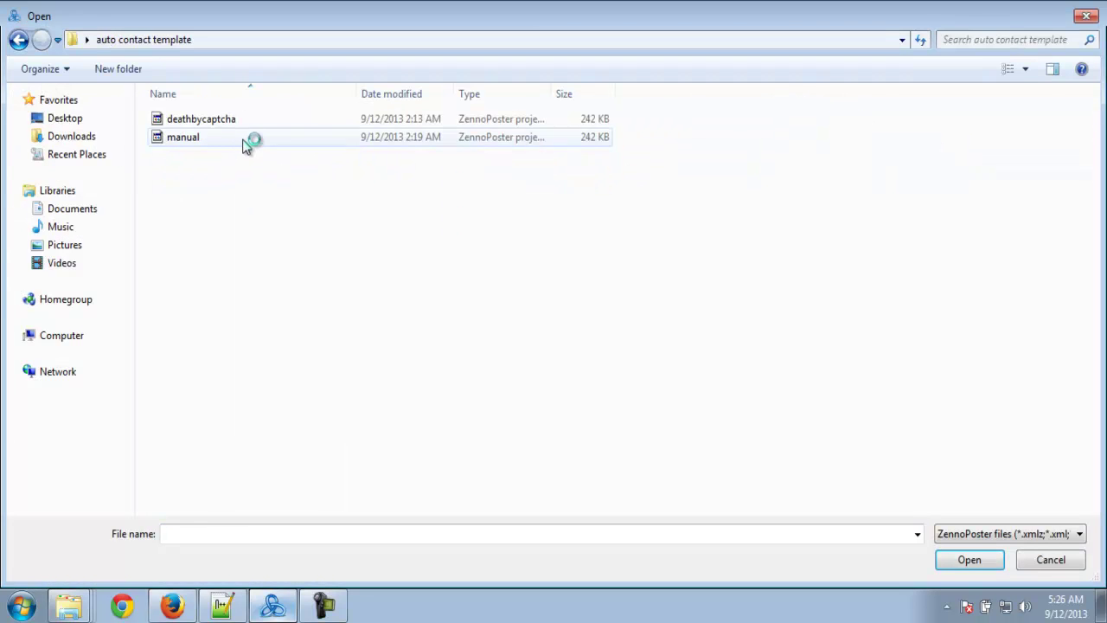
{"action": "double_click", "coordinate": [250, 139]}
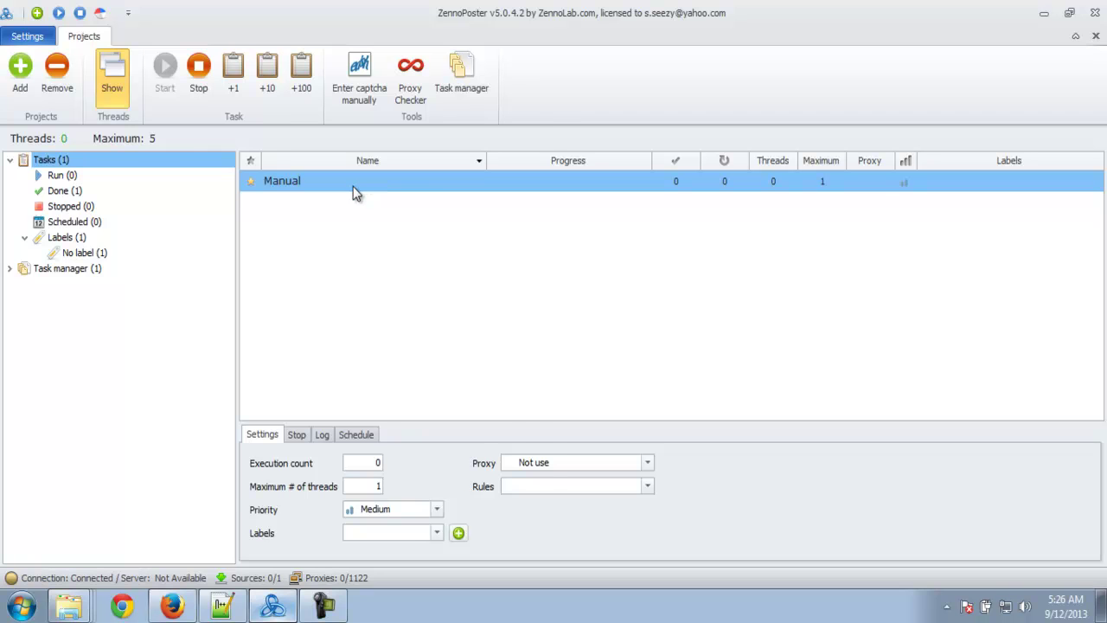
{"action": "double_click", "coordinate": [352, 182]}
{"action": "left_click_drag", "start_coordinate": [351, 102], "coordinate": [516, 134]}
{"action": "left_click", "coordinate": [638, 141]}
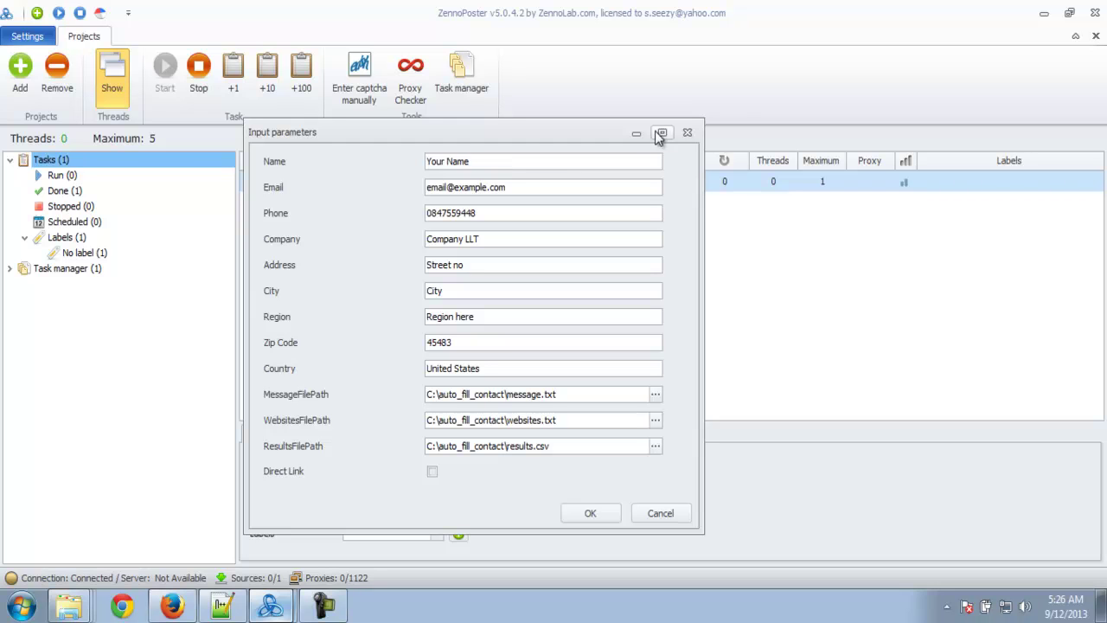
- Replace the placeholder name, e-mail and phone number with the sender's own details
{"action": "left_click_drag", "start_coordinate": [614, 135], "coordinate": [657, 131]}
{"action": "left_click_drag", "start_coordinate": [568, 154], "coordinate": [452, 153]}
{"action": "type", "text": "Andrei"}
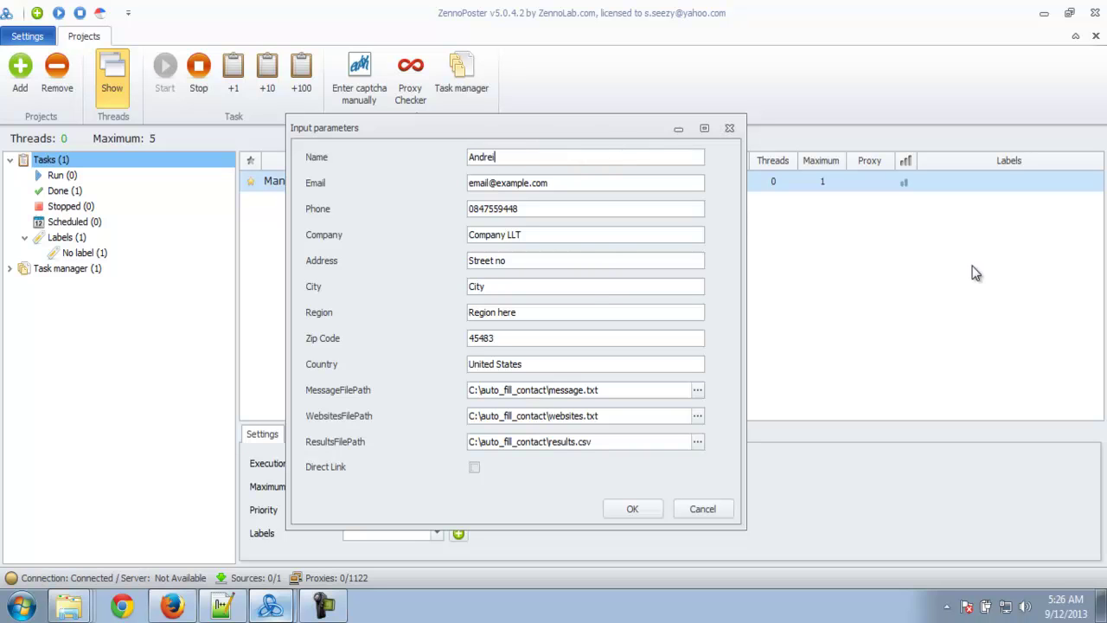
{"action": "left_click_drag", "start_coordinate": [558, 188], "coordinate": [388, 163]}
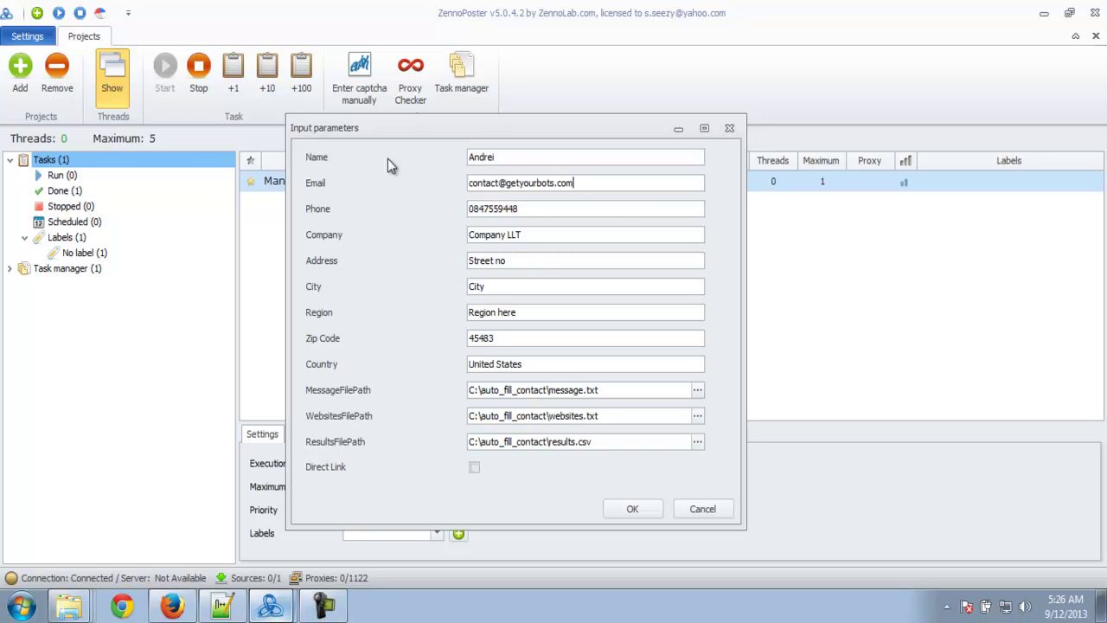
{"action": "left_click_drag", "start_coordinate": [579, 208], "coordinate": [432, 203]}
- Enter the sender's street address, city, region and zip code
{"action": "left_click", "coordinate": [584, 235]}
{"action": "left_click_drag", "start_coordinate": [519, 261], "coordinate": [430, 241]}
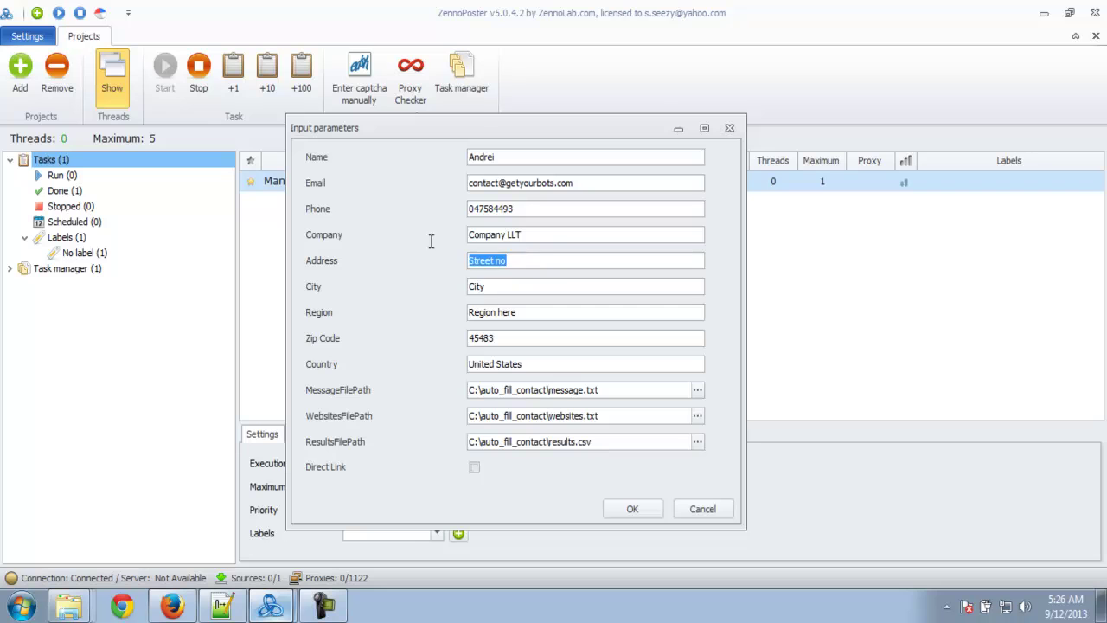
{"action": "type", "text": "My Street, 193"}
{"action": "key", "text": "Tab"}
{"action": "type", "text": "LA"}
{"action": "key", "text": "Tab"}
{"action": "type", "text": "CA"}
{"action": "key", "text": "Tab"}
{"action": "type", "text": "39438"}
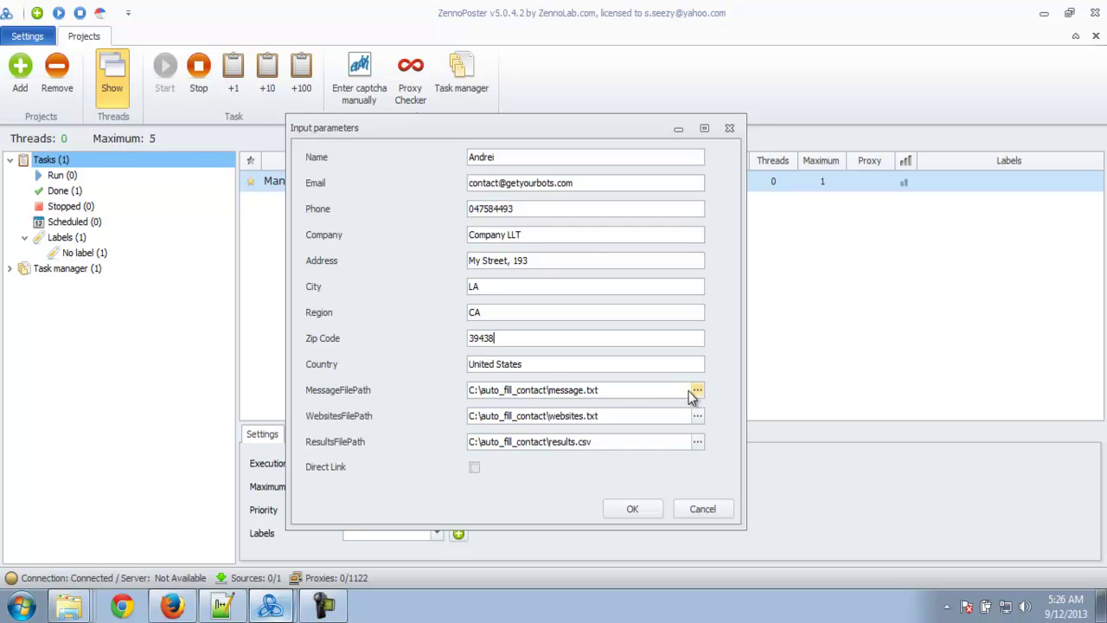
{"action": "left_click_drag", "start_coordinate": [659, 393], "coordinate": [471, 390]}
- Browse to the Desktop and open message.txt in a text editor
{"action": "left_click", "coordinate": [627, 392]}
{"action": "left_click", "coordinate": [697, 390]}
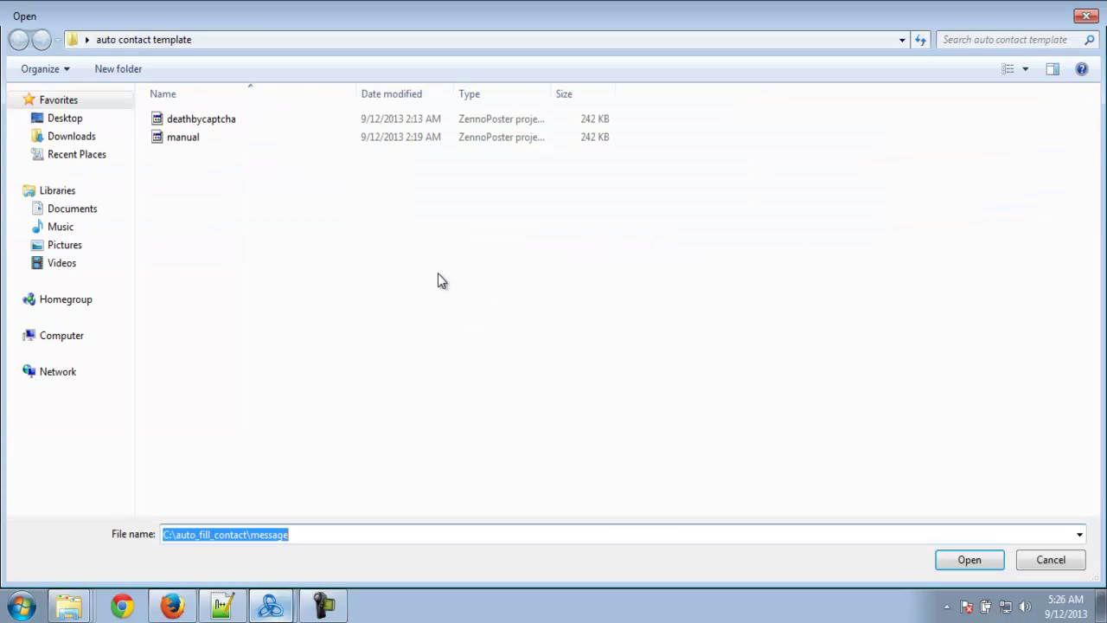
{"action": "left_click", "coordinate": [88, 40]}
{"action": "left_click", "coordinate": [102, 62]}
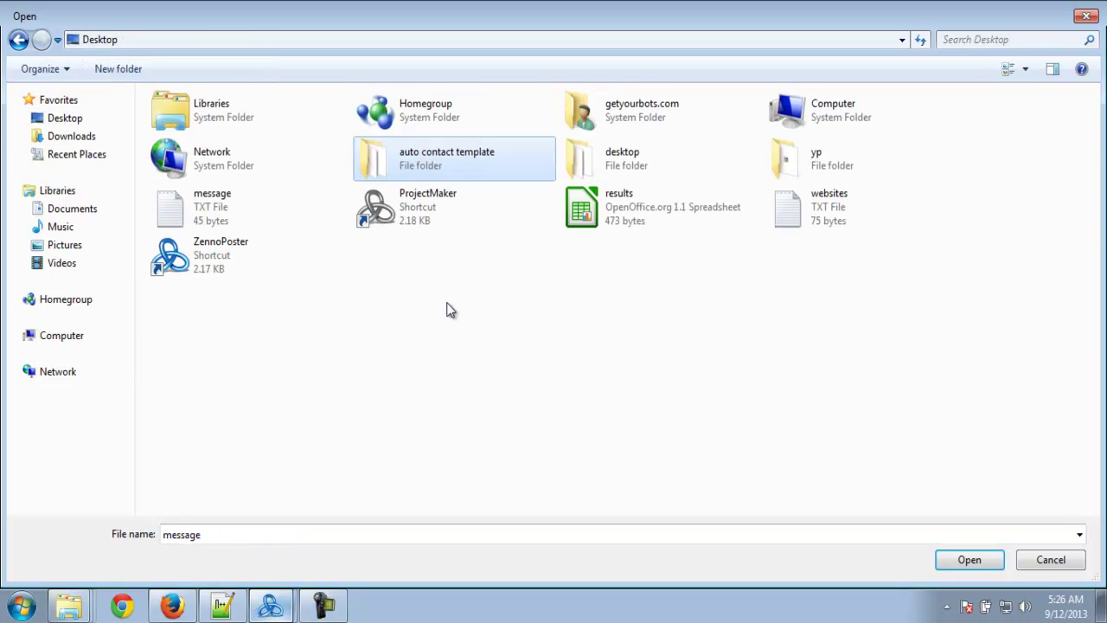
{"action": "right_click", "coordinate": [231, 217]}
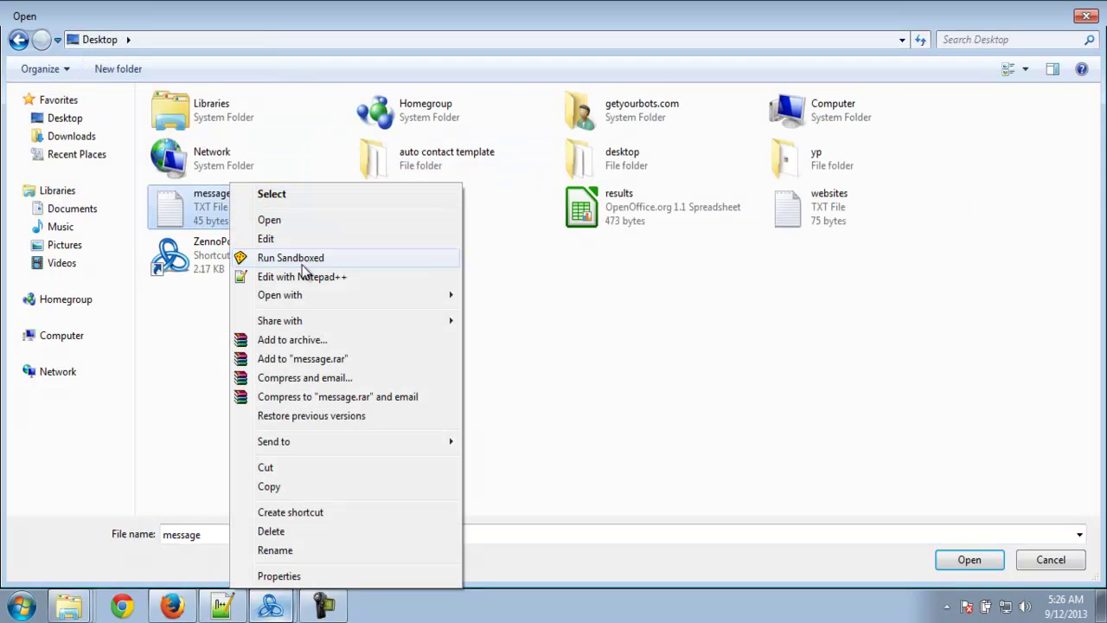
{"action": "left_click", "coordinate": [320, 237]}
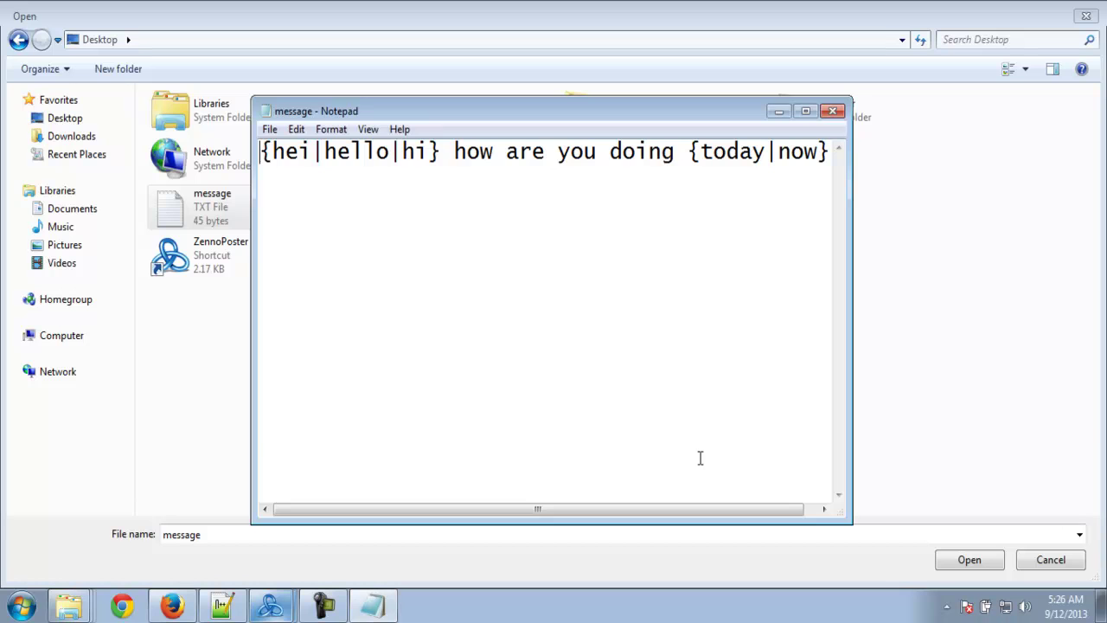
- Add a full stop after the greeting, save message.txt, and close the editor
{"action": "left_click", "coordinate": [828, 151]}
{"action": "type", "text": "?"}
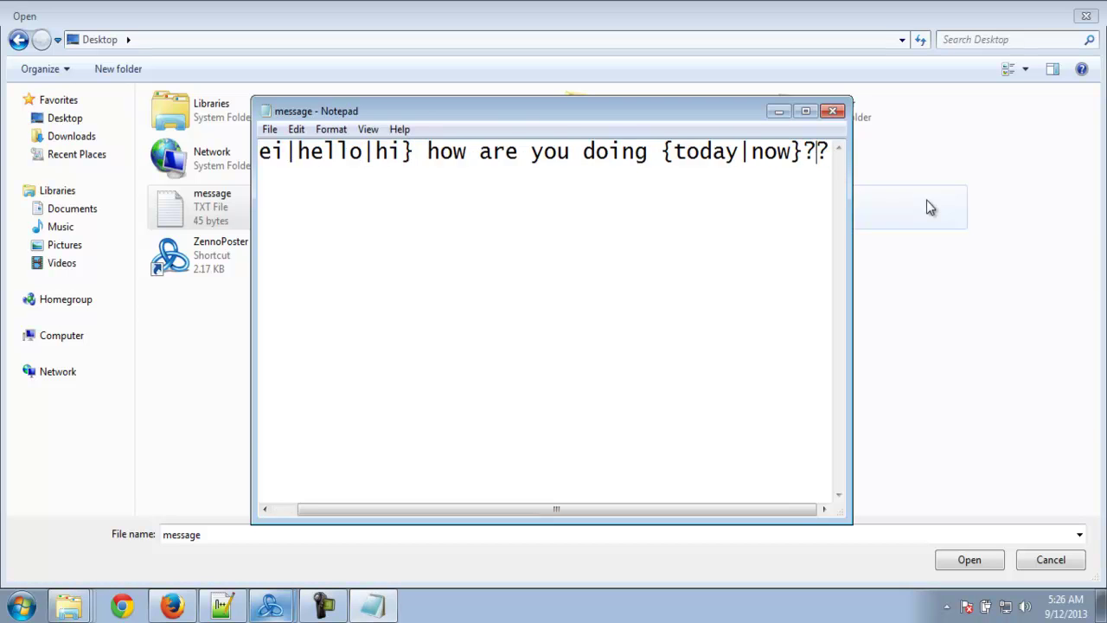
{"action": "key", "text": "BackSpace"}
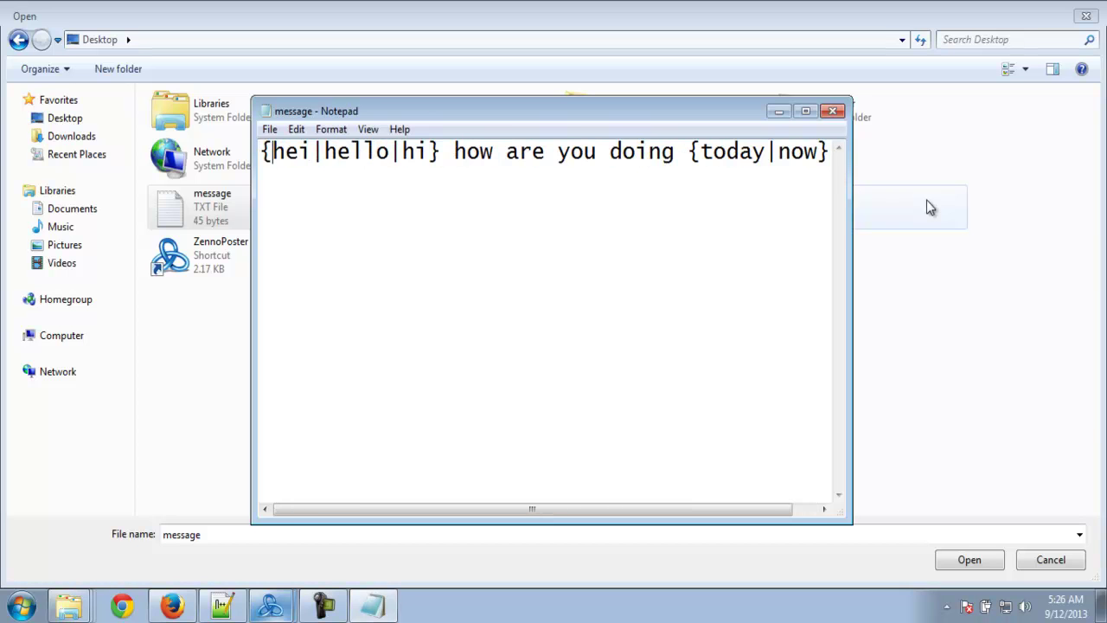
{"action": "type", "text": "."}
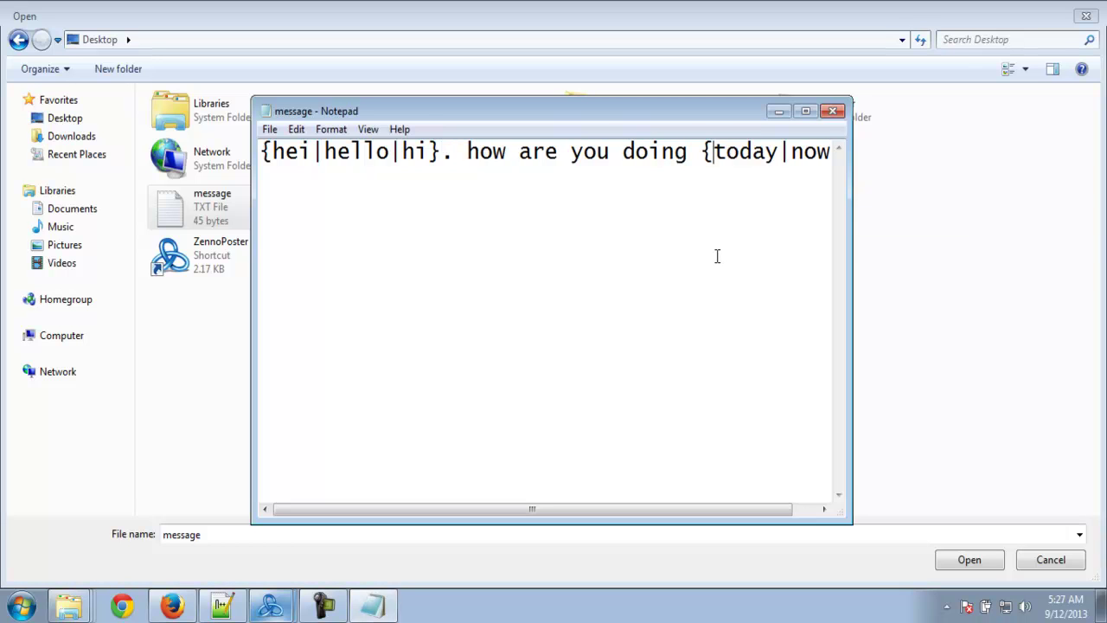
{"action": "key", "text": "ctrl+s"}
{"action": "left_click_drag", "start_coordinate": [550, 508], "coordinate": [812, 130]}
{"action": "left_click", "coordinate": [832, 112]}
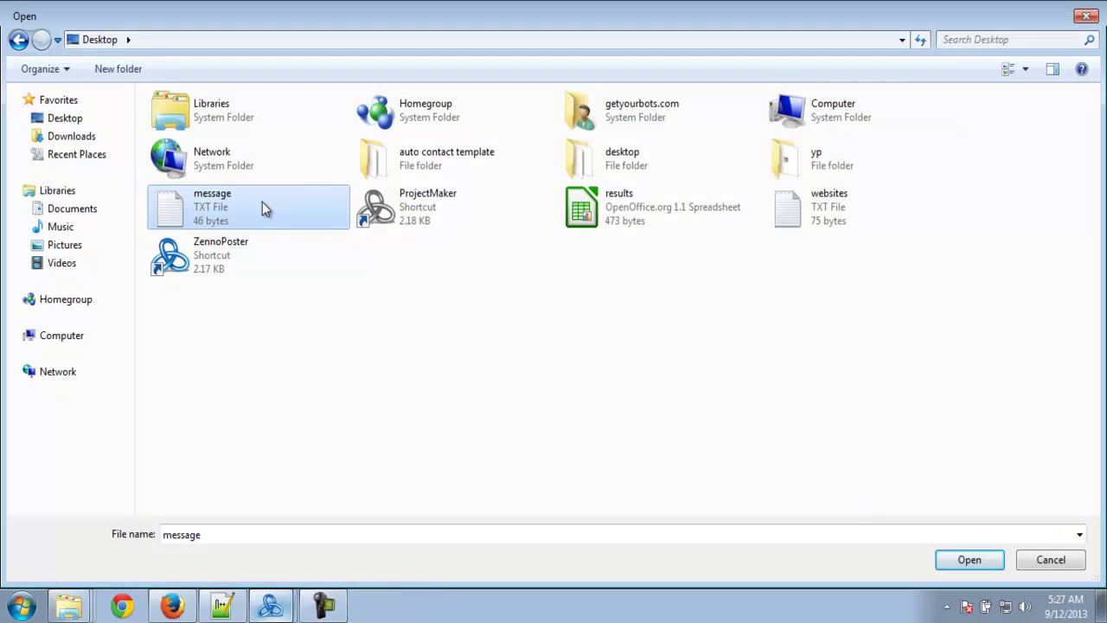
- Choose Desktop message.txt as the message file and websites.txt as the websites file
{"action": "double_click", "coordinate": [262, 202]}
{"action": "left_click", "coordinate": [697, 415]}
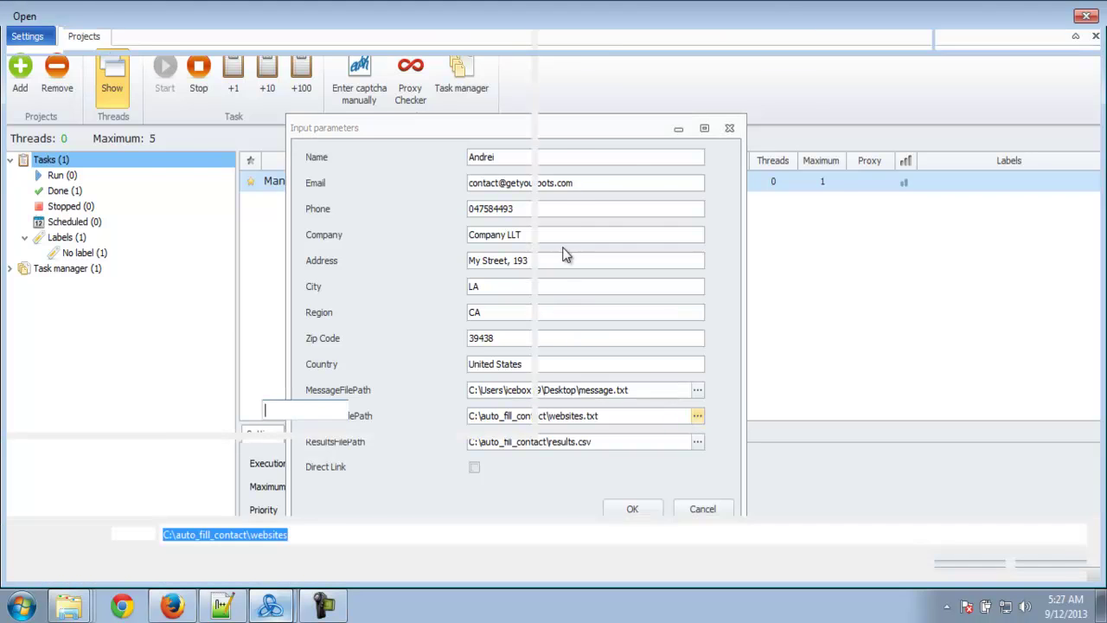
{"action": "left_click", "coordinate": [840, 215]}
{"action": "right_click", "coordinate": [840, 215]}
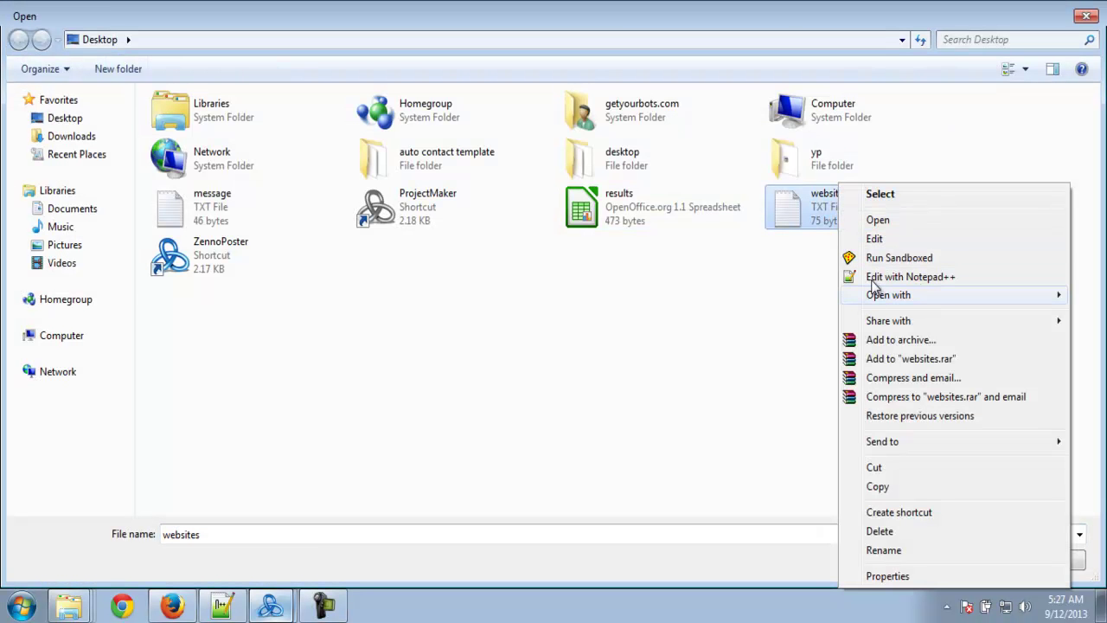
{"action": "left_click", "coordinate": [874, 238]}
{"action": "left_click_drag", "start_coordinate": [603, 256], "coordinate": [233, 147]}
{"action": "left_click", "coordinate": [507, 213]}
{"action": "left_click", "coordinate": [832, 110]}
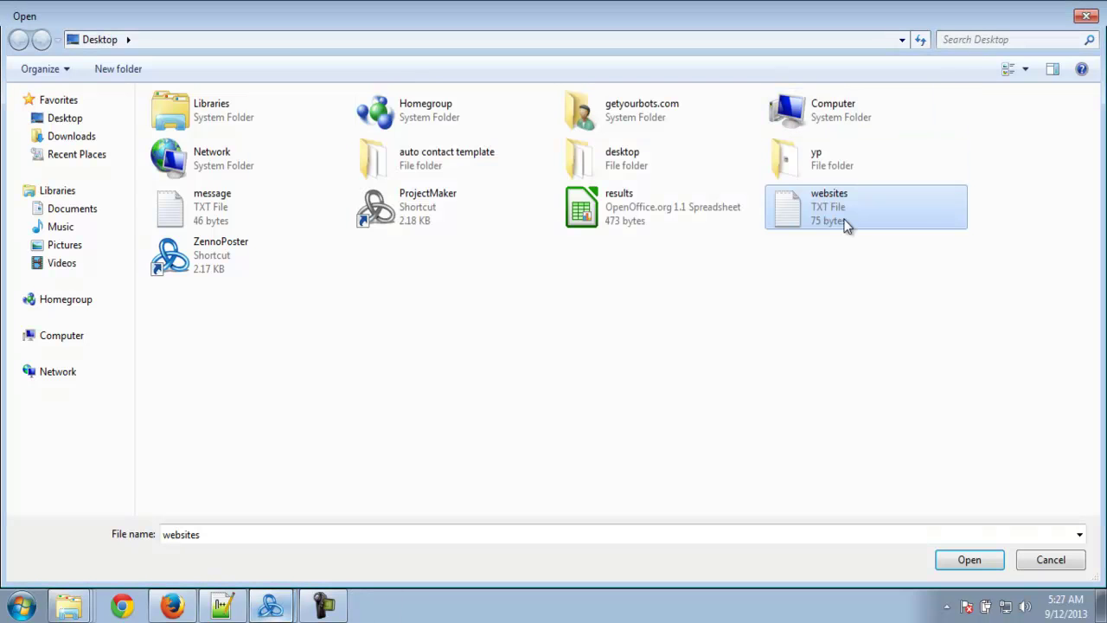
{"action": "double_click", "coordinate": [846, 223]}
- Set ResultsFilePath to results.csv on the Desktop and confirm the input parameters
{"action": "left_click", "coordinate": [624, 444]}
{"action": "left_click", "coordinate": [624, 444]}
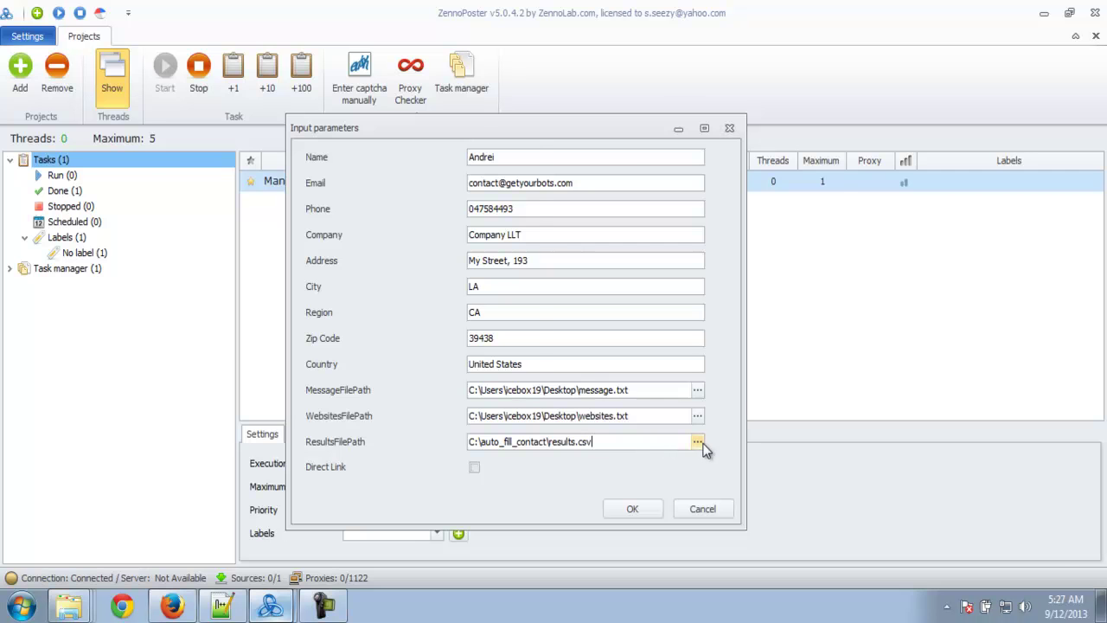
{"action": "left_click", "coordinate": [697, 442]}
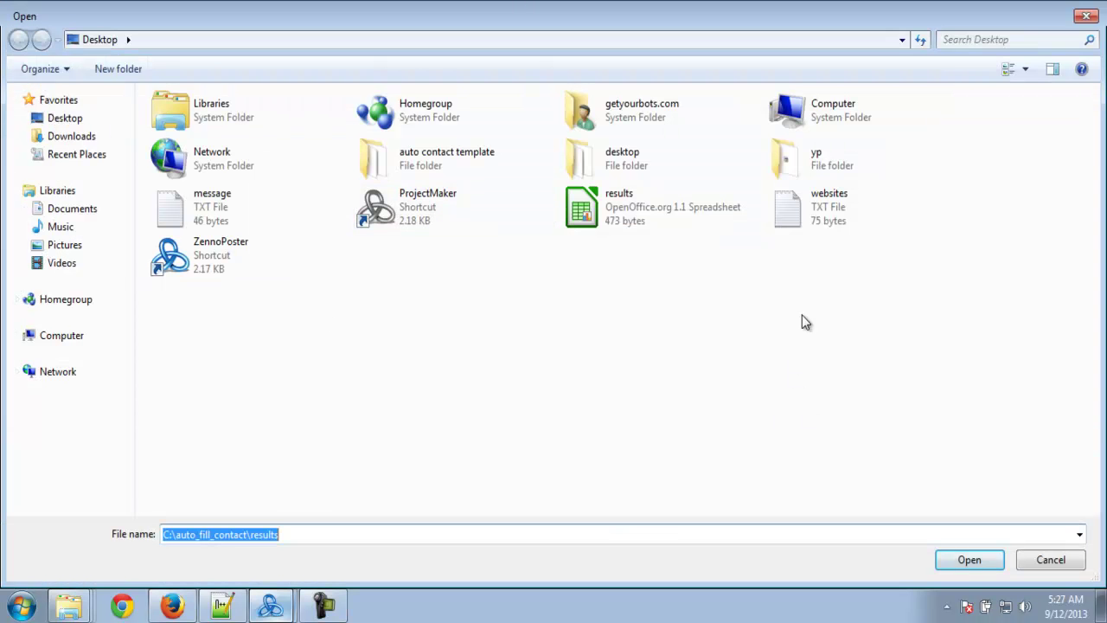
{"action": "double_click", "coordinate": [816, 226]}
{"action": "left_click_drag", "start_coordinate": [644, 440], "coordinate": [576, 438]}
{"action": "type", "text": "resul"}
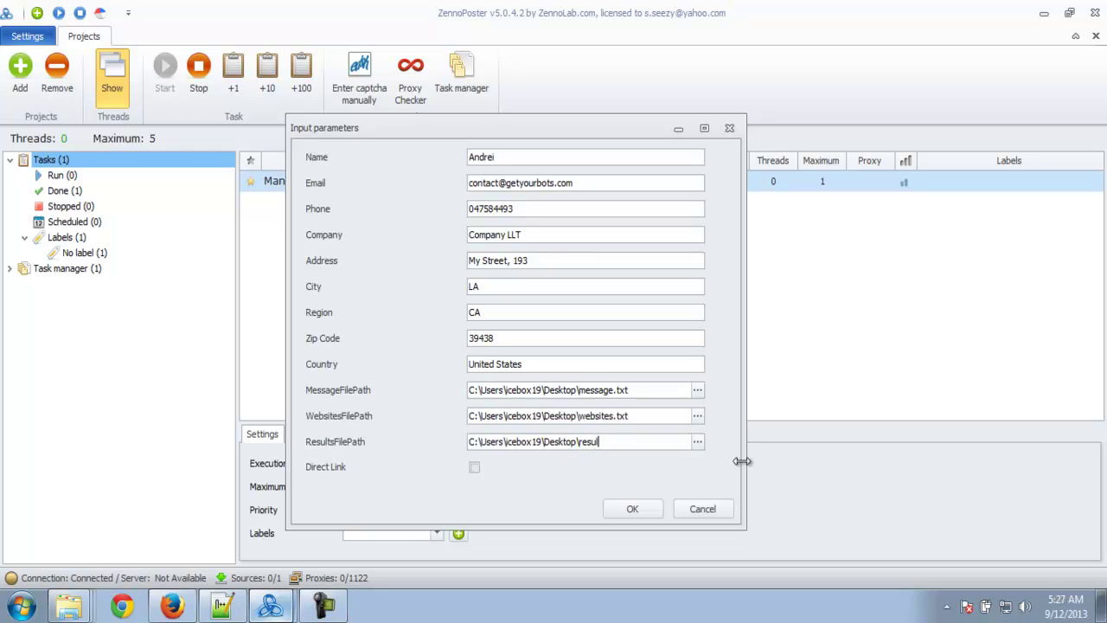
{"action": "type", "text": "ts.csv"}
{"action": "double_click", "coordinate": [628, 441]}
{"action": "left_click", "coordinate": [634, 442]}
{"action": "left_click_drag", "start_coordinate": [607, 132], "coordinate": [618, 124]}
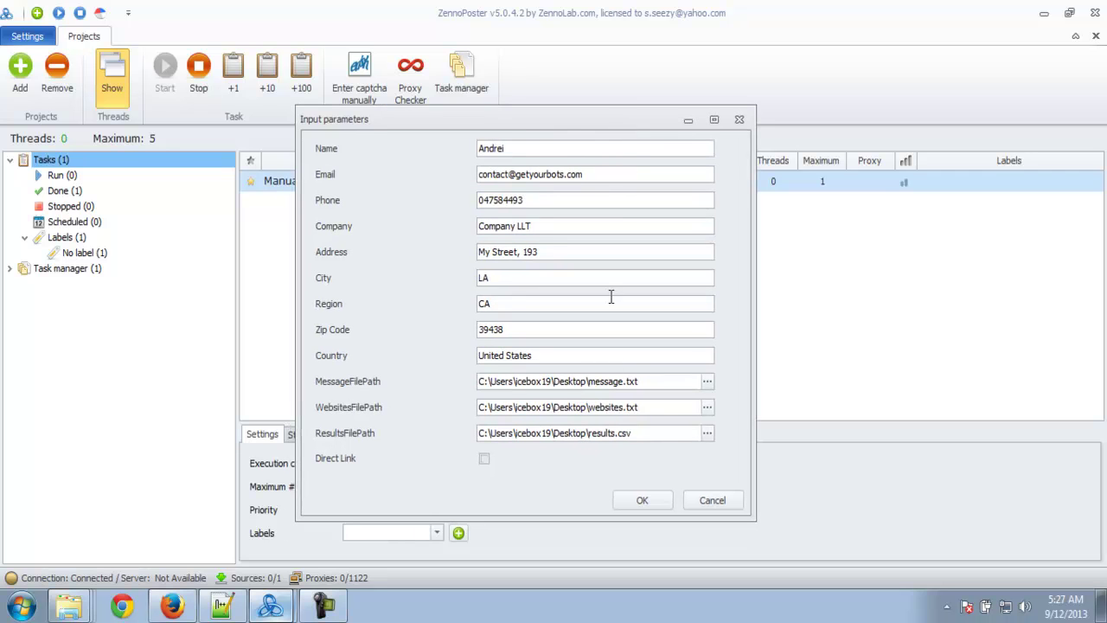
{"action": "left_click", "coordinate": [632, 499]}
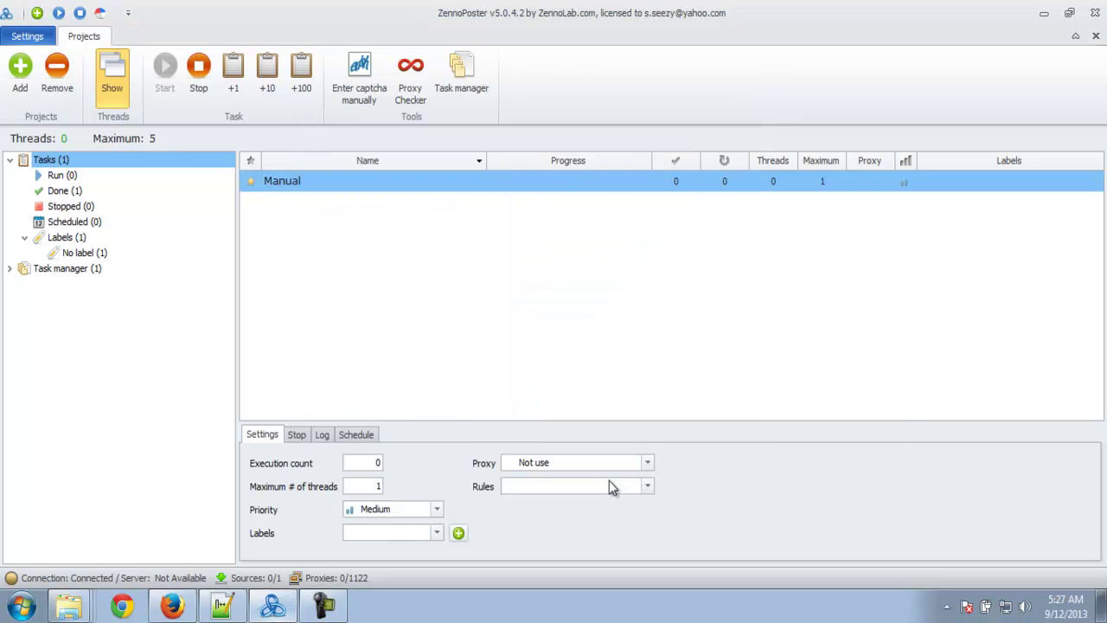
- Minimize ZennoPoster, close Firefox with its three tabs, and permanently delete the old results file
{"action": "left_click", "coordinate": [1044, 16]}
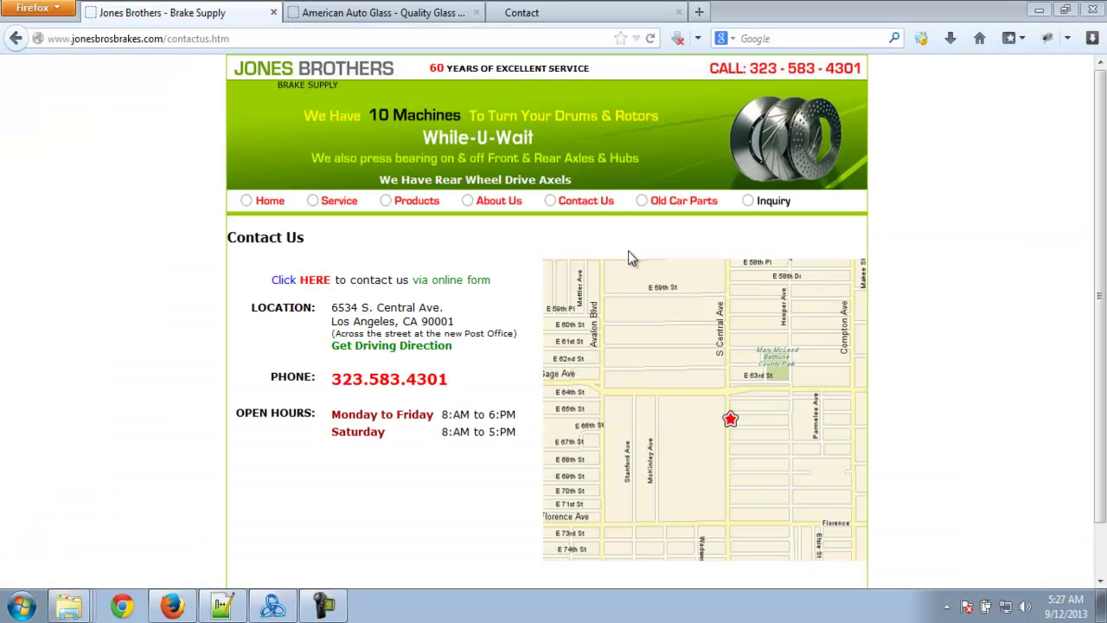
{"action": "left_click", "coordinate": [1092, 9]}
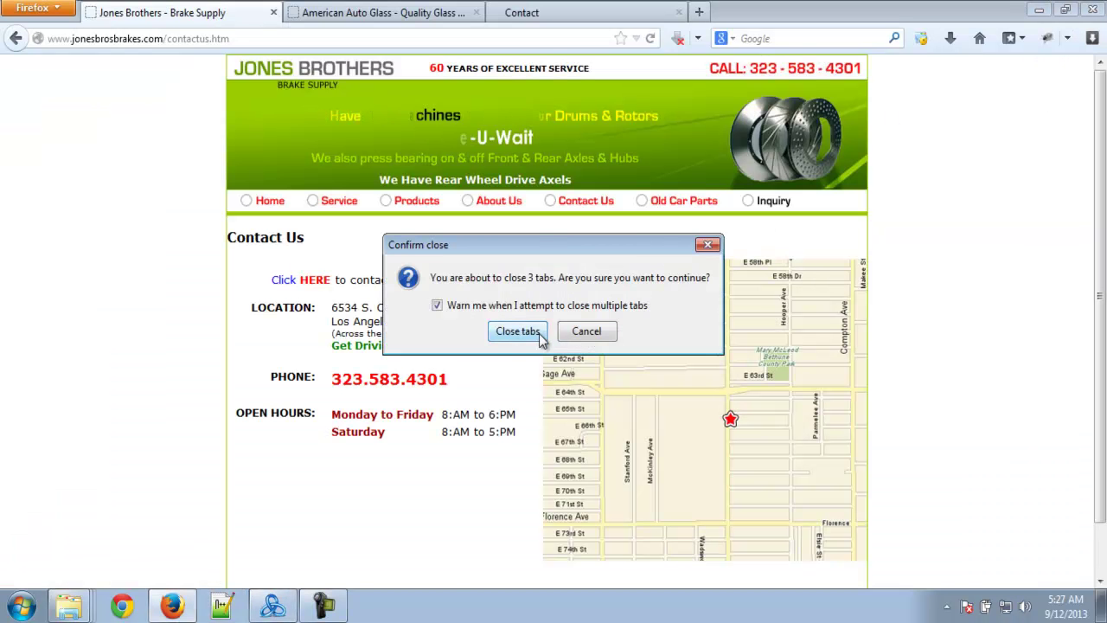
{"action": "left_click", "coordinate": [537, 332]}
{"action": "left_click", "coordinate": [91, 35]}
{"action": "key", "text": "shift+Delete"}
{"action": "key", "text": "Return"}
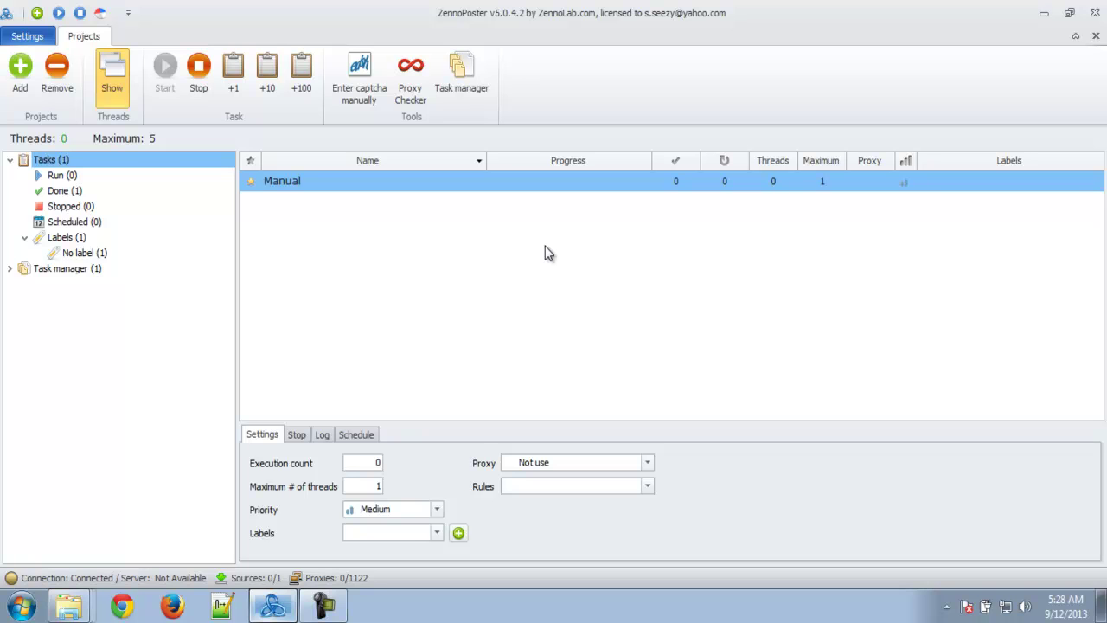
- Give the Manual task 3 executions and a maximum of 3 threads, cancelling the accidental delete prompt
{"action": "left_click", "coordinate": [365, 466]}
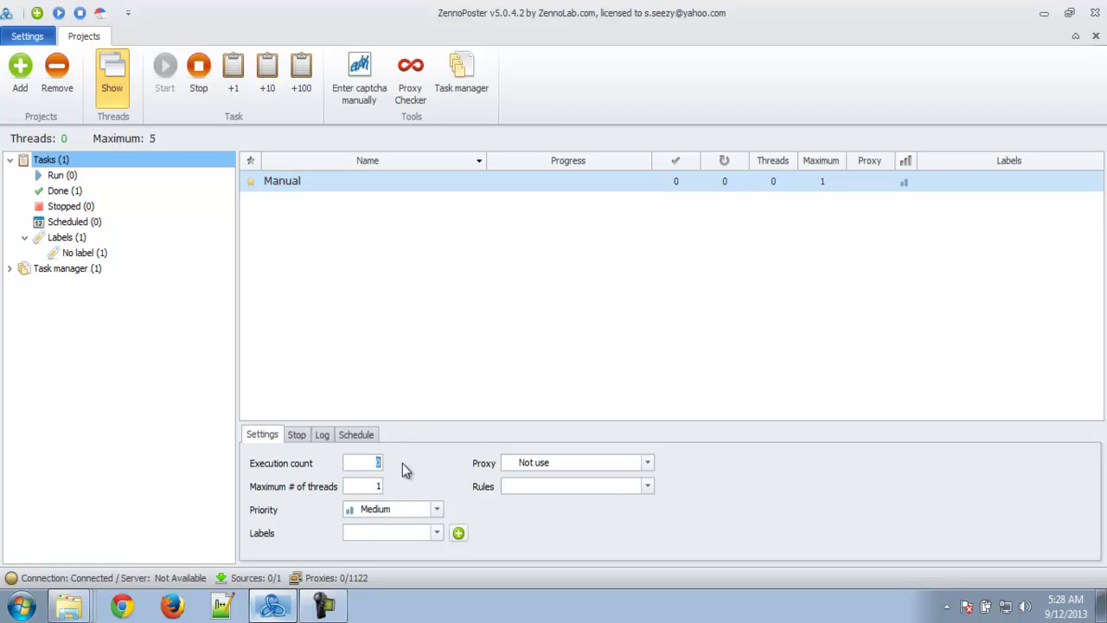
{"action": "left_click", "coordinate": [370, 485]}
{"action": "key", "text": "Delete"}
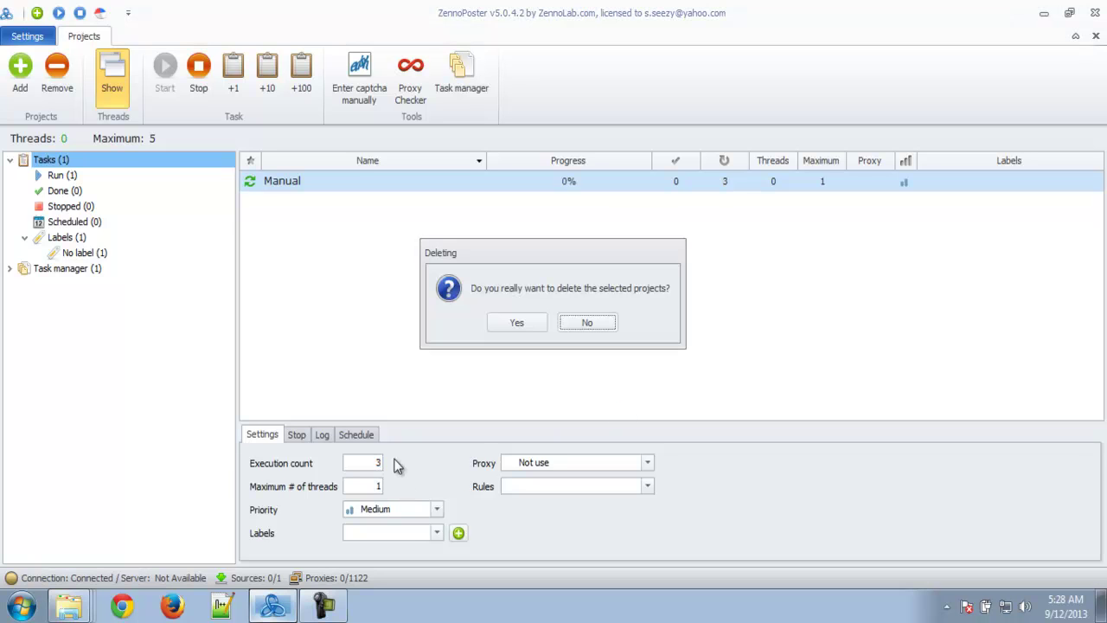
{"action": "left_click", "coordinate": [603, 330]}
{"action": "key", "text": "BackSpace"}
{"action": "type", "text": "3"}
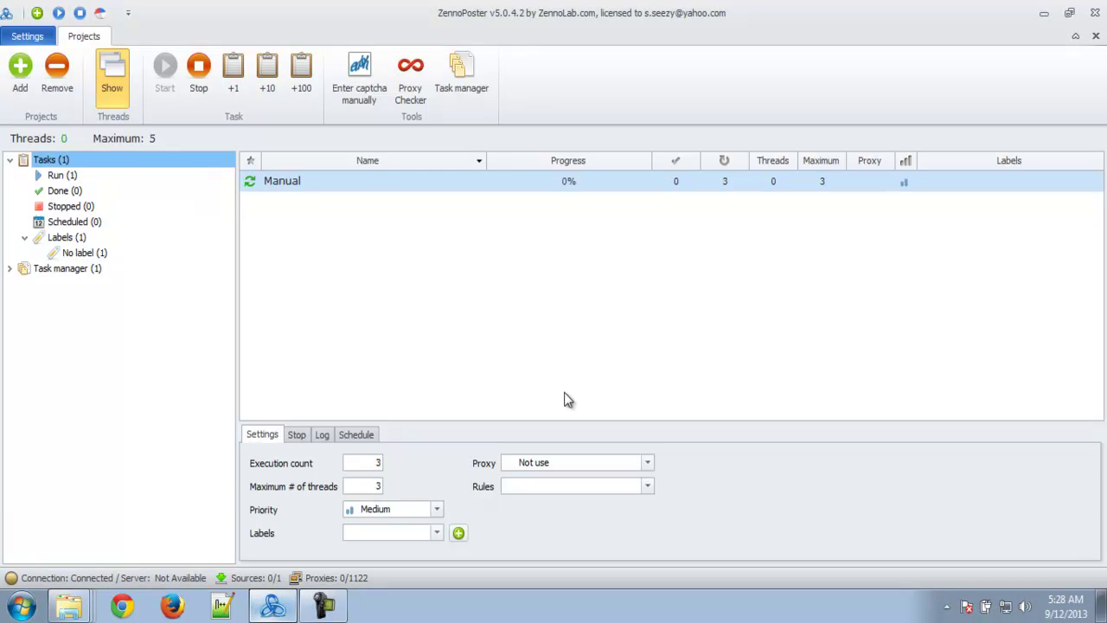
{"action": "left_click", "coordinate": [1044, 13]}
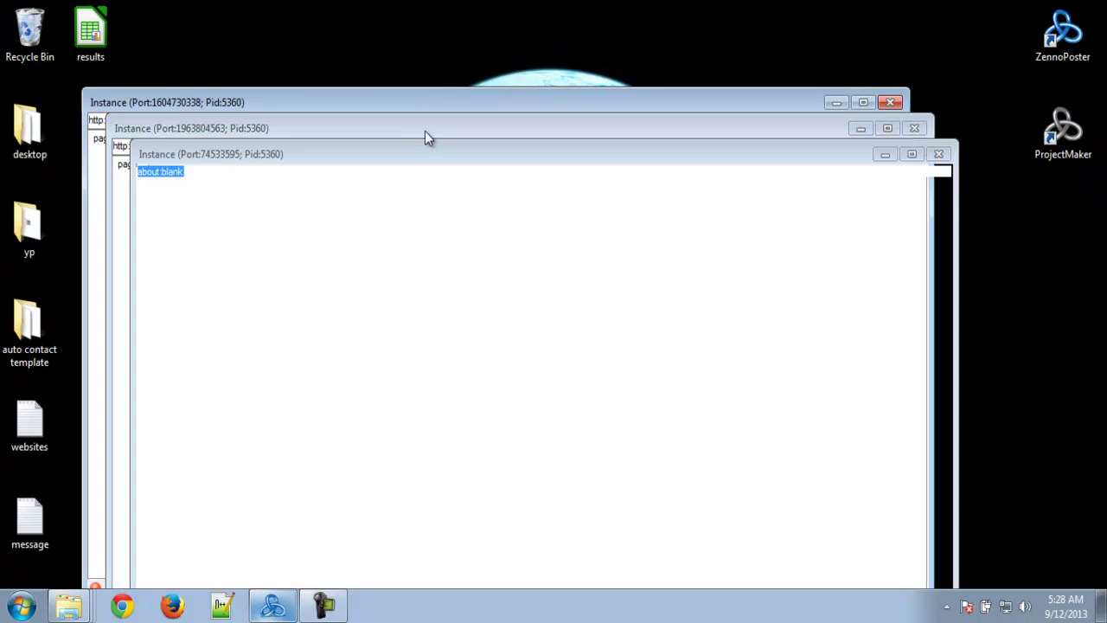
- Rearrange the Jones Brothers and American Auto Glass instance windows to watch them load
{"action": "left_click_drag", "start_coordinate": [394, 155], "coordinate": [791, 68]}
{"action": "left_click_drag", "start_coordinate": [416, 127], "coordinate": [676, 63]}
{"action": "left_click_drag", "start_coordinate": [311, 102], "coordinate": [238, 59]}
{"action": "left_click_drag", "start_coordinate": [908, 74], "coordinate": [584, 188]}
{"action": "left_click", "coordinate": [570, 99]}
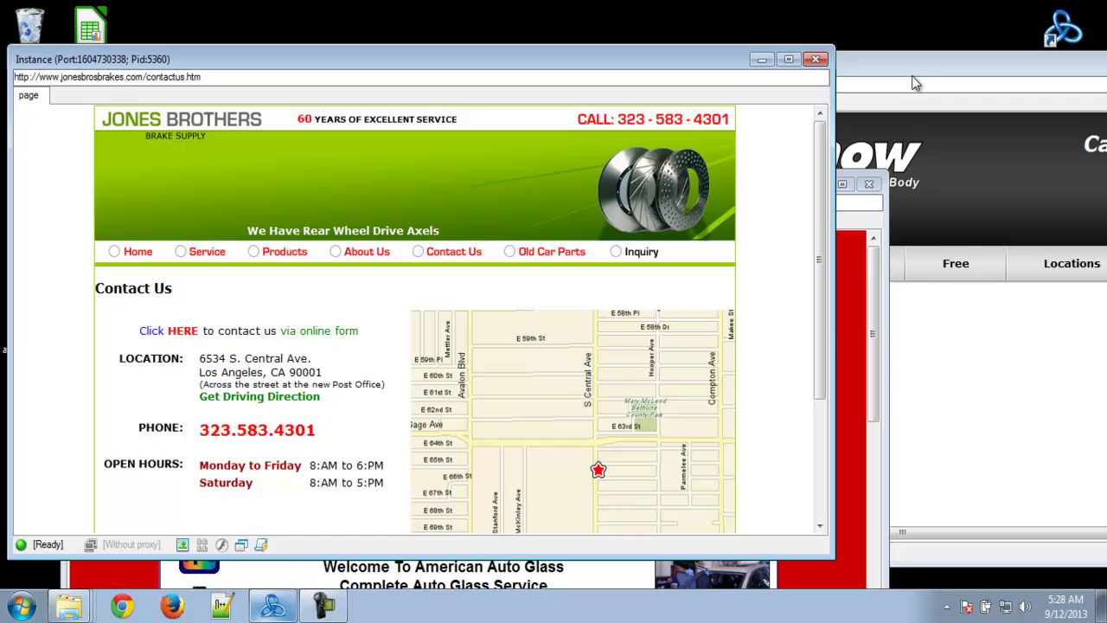
{"action": "left_click", "coordinate": [868, 221]}
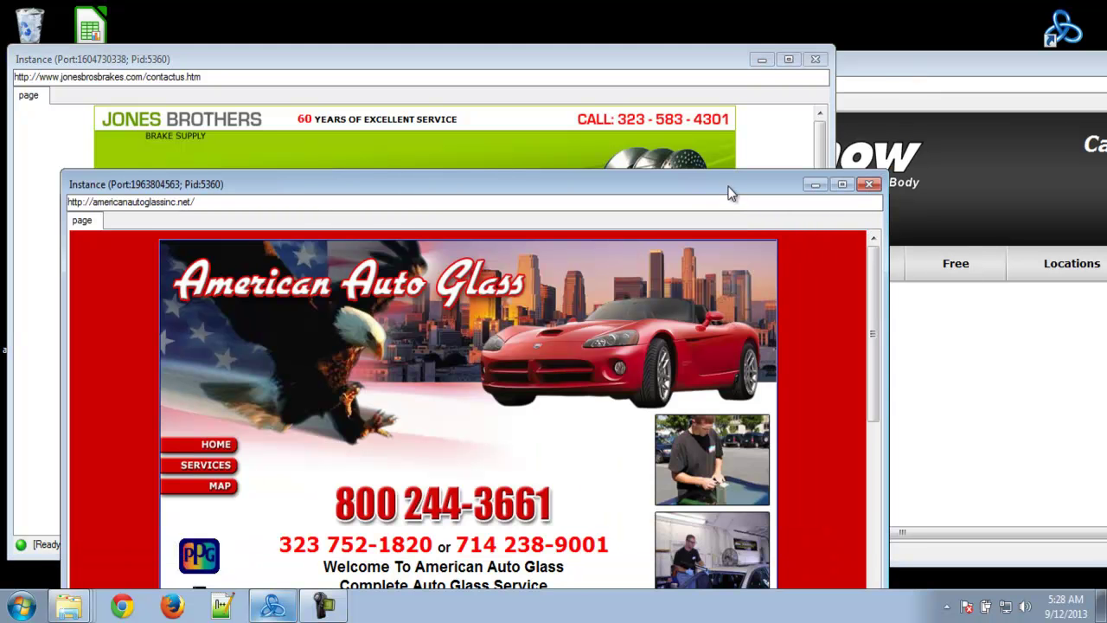
{"action": "left_click_drag", "start_coordinate": [729, 194], "coordinate": [680, 55]}
- Bring the fixcarnow instance into view to watch its contact form fill in
{"action": "left_click", "coordinate": [924, 66]}
{"action": "left_click_drag", "start_coordinate": [927, 66], "coordinate": [611, 51]}
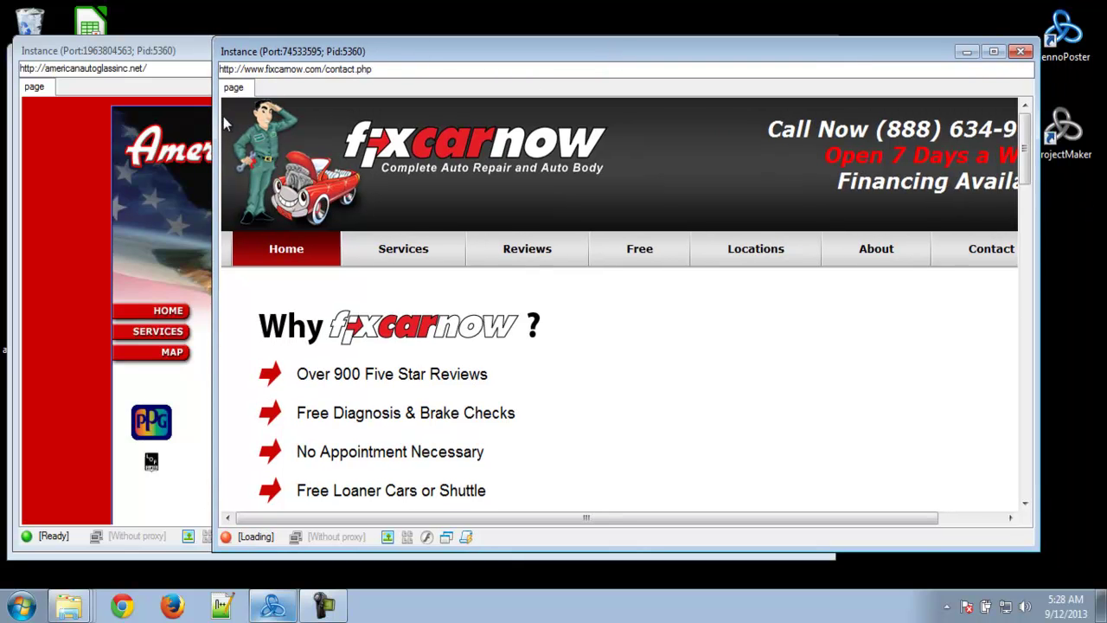
{"action": "left_click_drag", "start_coordinate": [539, 57], "coordinate": [706, 64]}
{"action": "left_click_drag", "start_coordinate": [243, 54], "coordinate": [224, 231]}
{"action": "left_click", "coordinate": [304, 59]}
{"action": "left_click", "coordinate": [889, 63]}
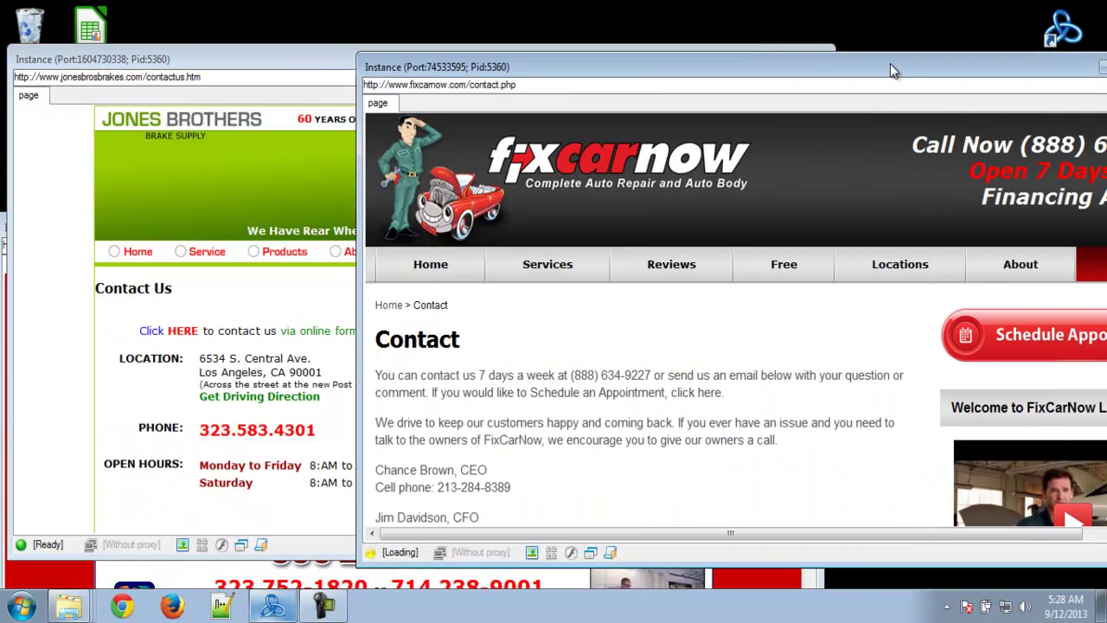
{"action": "left_click_drag", "start_coordinate": [205, 64], "coordinate": [151, 372]}
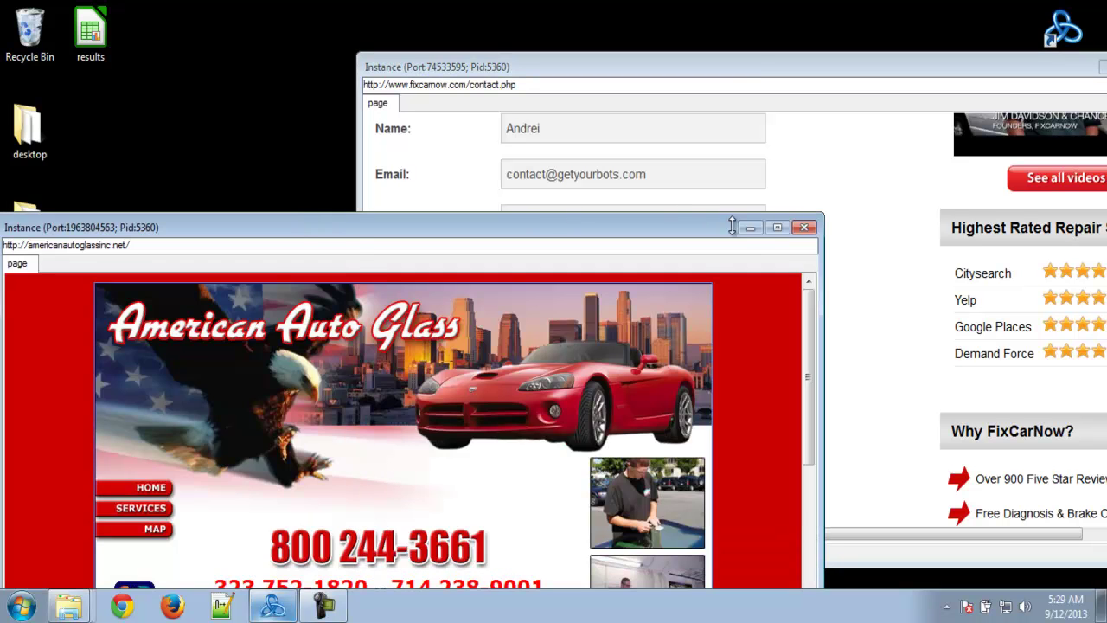
- Minimize American Auto Glass, move the fixcarnow window to view its filled form, then open results.csv
{"action": "left_click", "coordinate": [749, 228]}
{"action": "left_click_drag", "start_coordinate": [753, 71], "coordinate": [499, 41]}
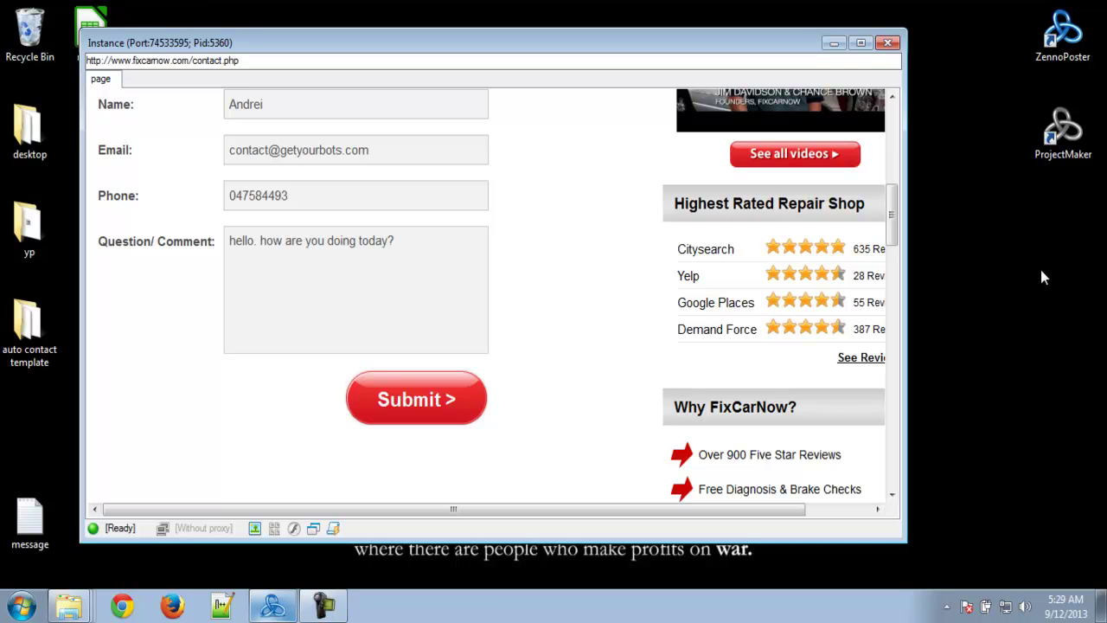
{"action": "left_click_drag", "start_coordinate": [949, 242], "coordinate": [974, 270]}
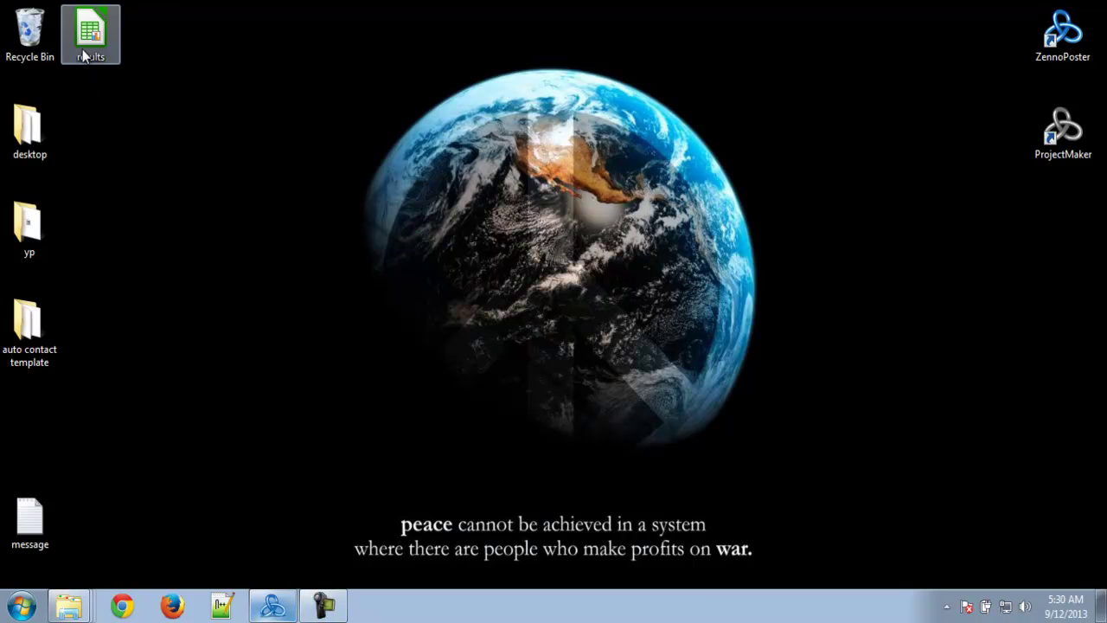
{"action": "double_click", "coordinate": [82, 49]}
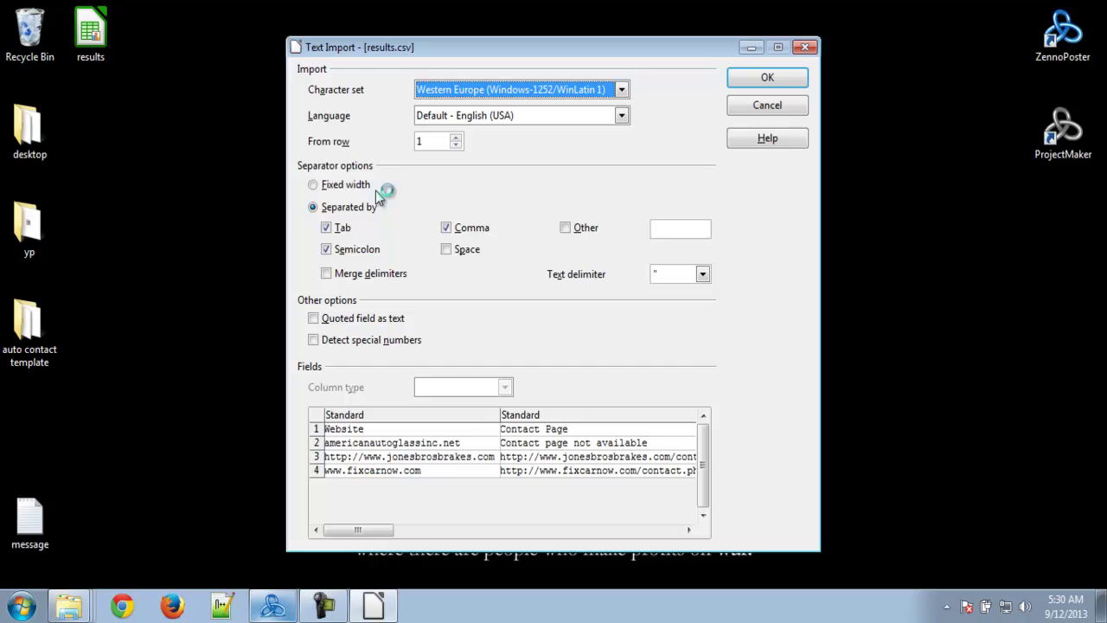
- Accept the text import settings and check the Website and Contact Page headings
{"action": "left_click_drag", "start_coordinate": [363, 529], "coordinate": [632, 518]}
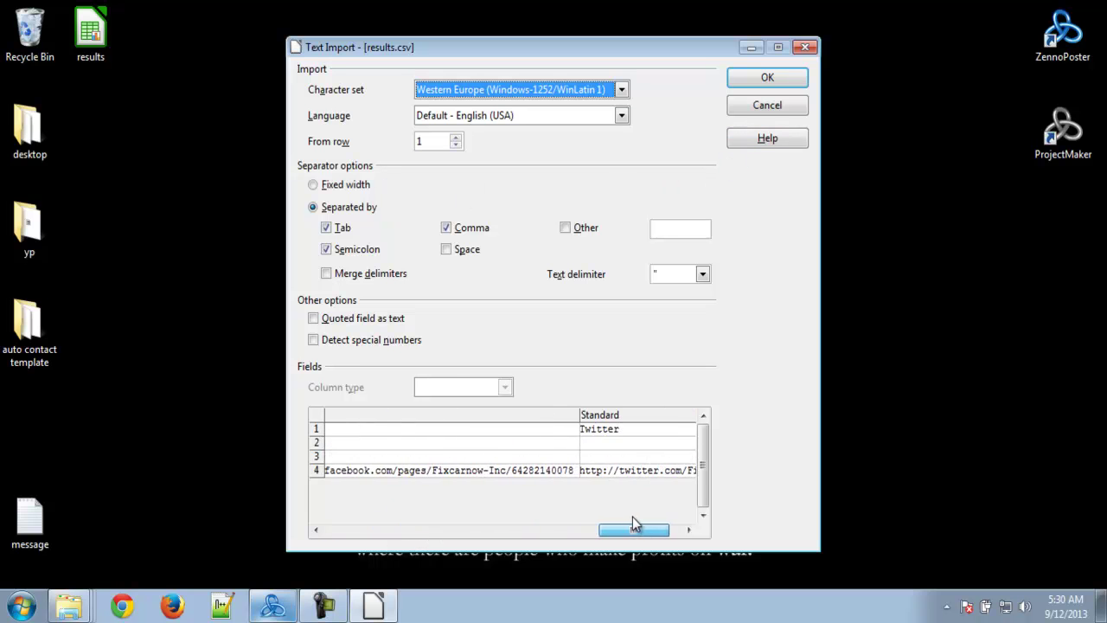
{"action": "left_click", "coordinate": [797, 79]}
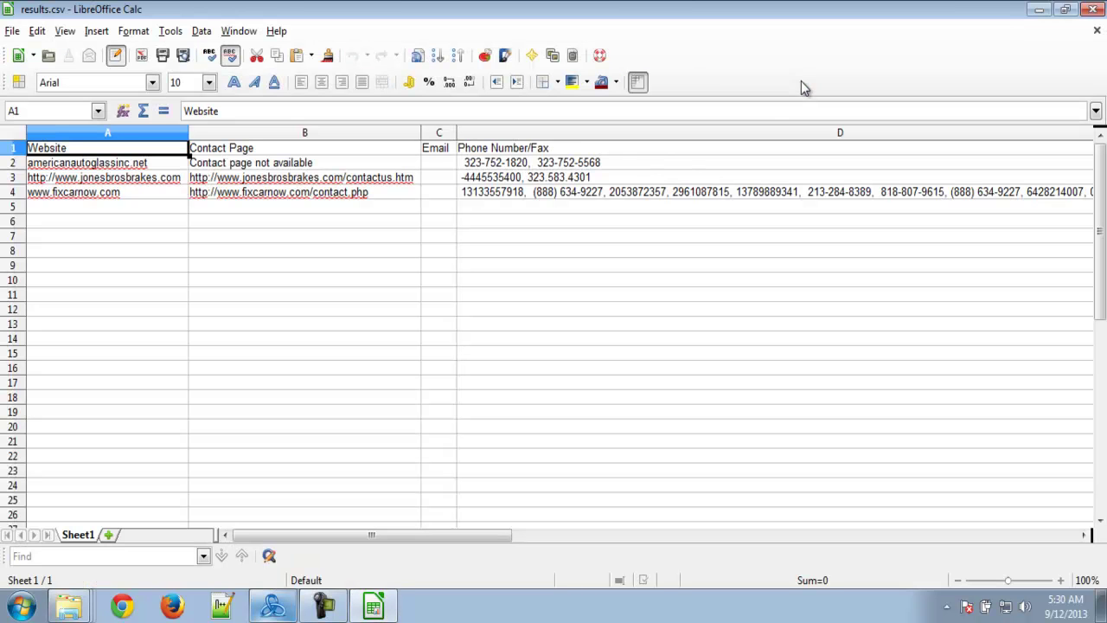
{"action": "key", "text": "Down"}
{"action": "key", "text": "Down"}
{"action": "left_click", "coordinate": [111, 154]}
{"action": "left_click", "coordinate": [231, 153]}
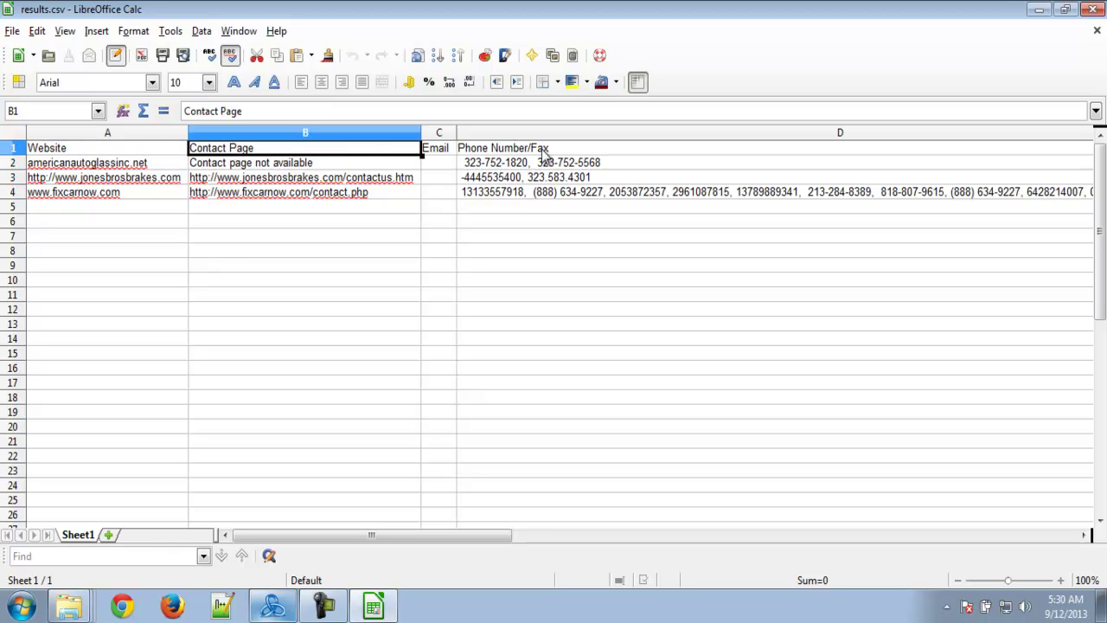
- Review americanautoglassinc.net's contact page status and phone numbers
{"action": "left_click_drag", "start_coordinate": [463, 534], "coordinate": [458, 537]}
{"action": "left_click", "coordinate": [164, 178]}
{"action": "left_click", "coordinate": [180, 153]}
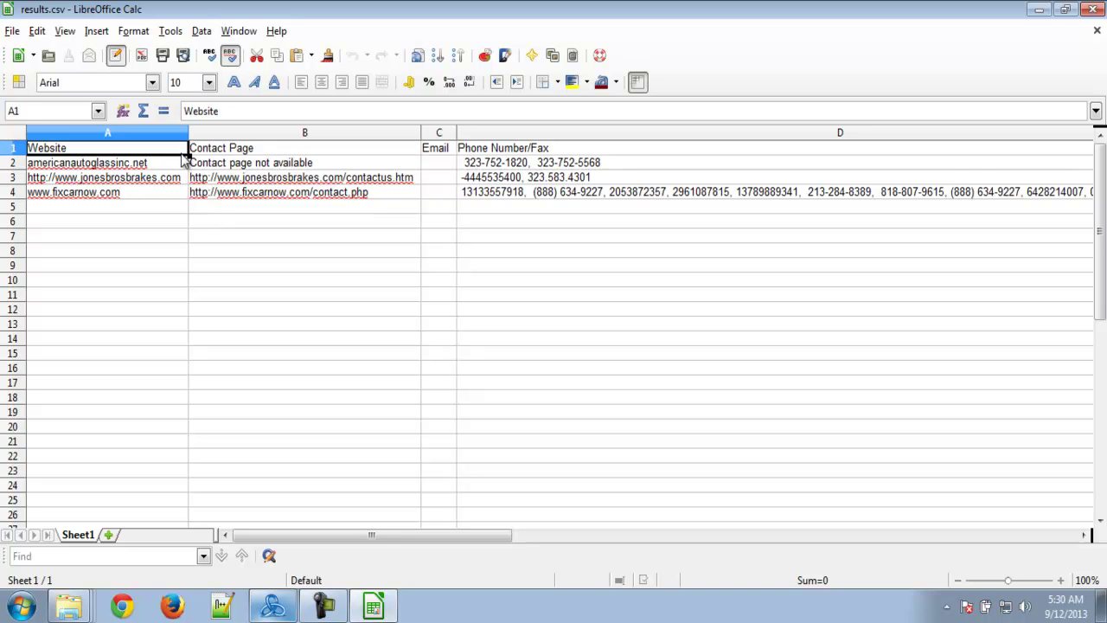
{"action": "left_click", "coordinate": [218, 166]}
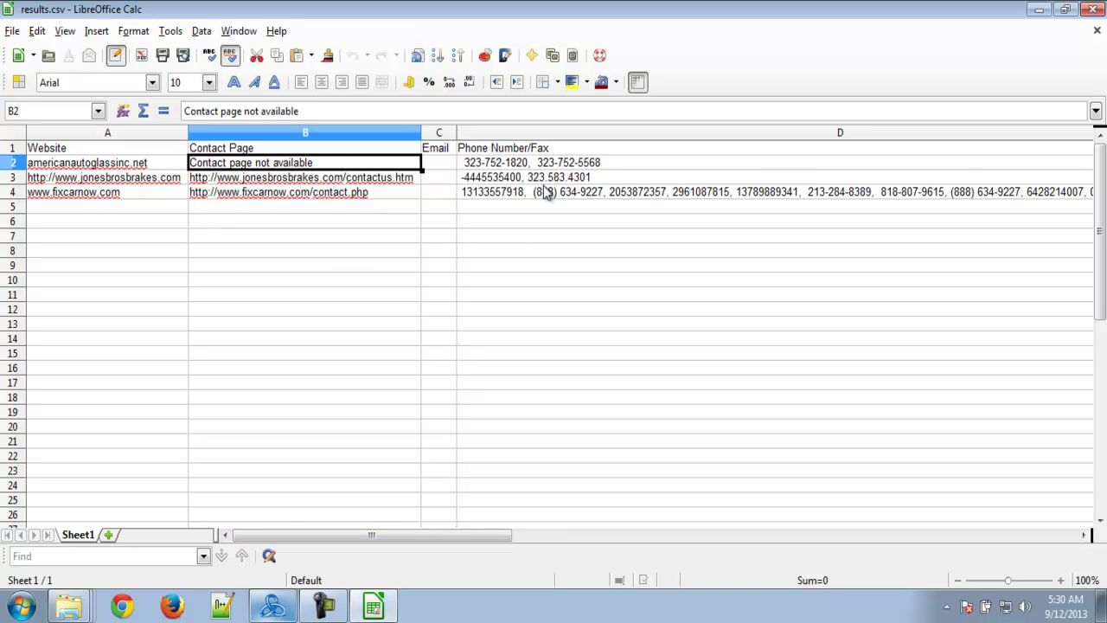
{"action": "left_click", "coordinate": [564, 166]}
- Check the jonesbrosbrakes phone numbers and the fixcarnow contact page URL
{"action": "left_click_drag", "start_coordinate": [353, 534], "coordinate": [279, 517]}
{"action": "left_click", "coordinate": [111, 179]}
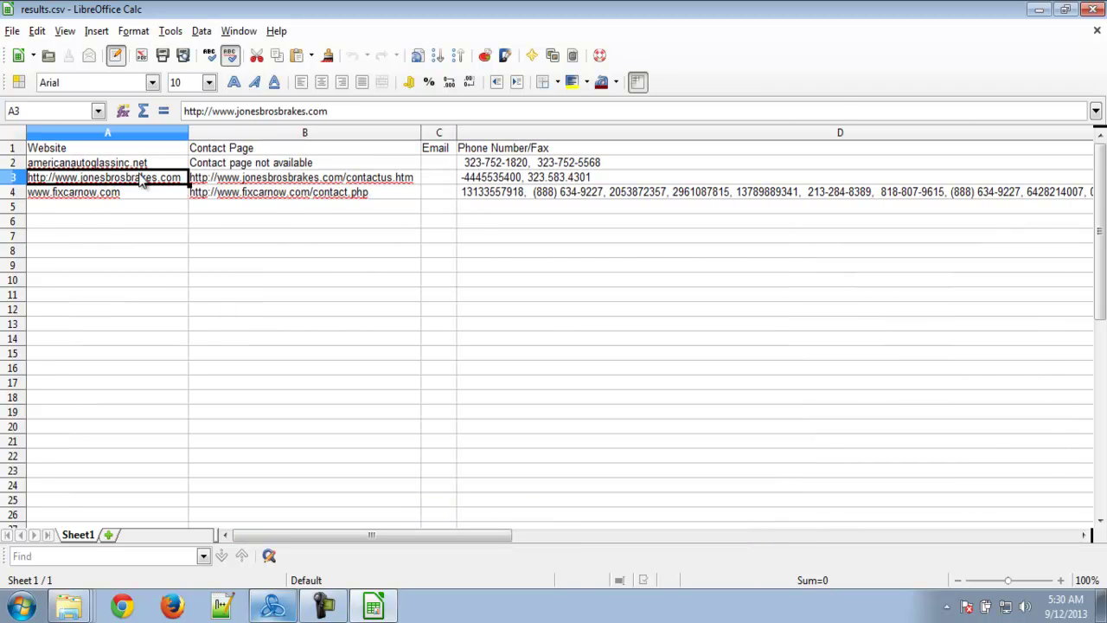
{"action": "left_click", "coordinate": [600, 178]}
{"action": "left_click_drag", "start_coordinate": [408, 535], "coordinate": [370, 536]}
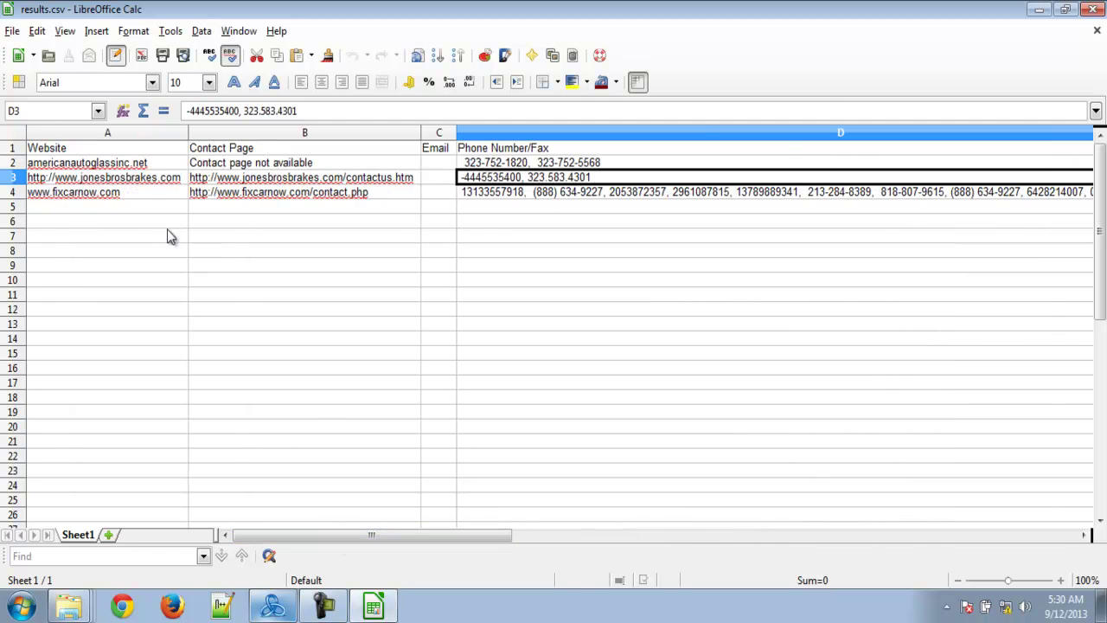
{"action": "left_click", "coordinate": [156, 192]}
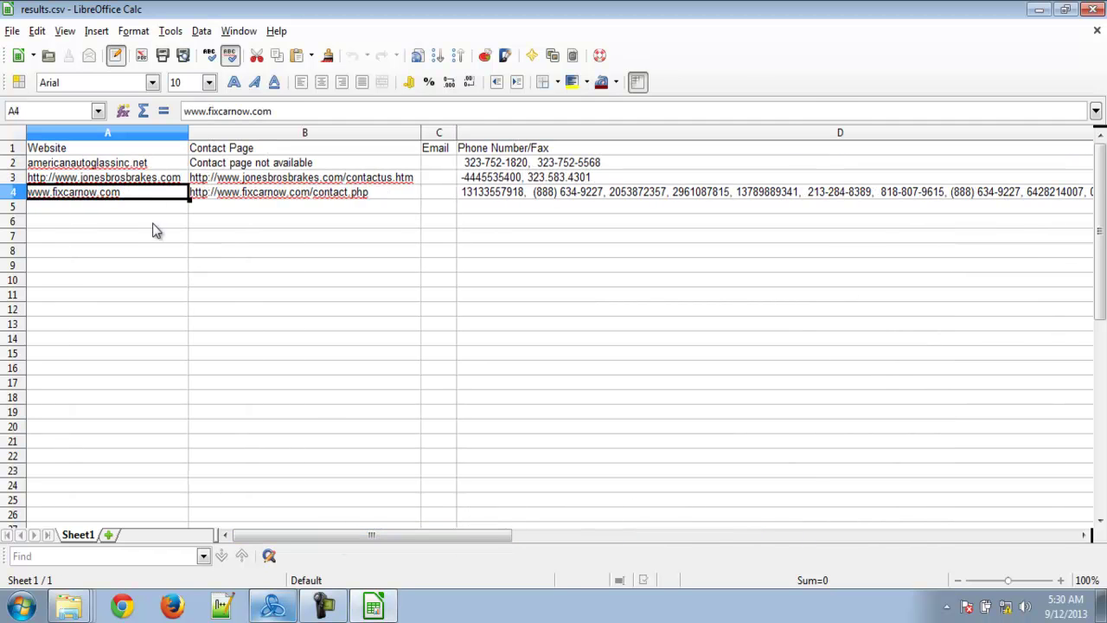
{"action": "left_click", "coordinate": [251, 194]}
- Read the full phone number list found for fixcarnow
{"action": "left_click_drag", "start_coordinate": [376, 535], "coordinate": [463, 535]}
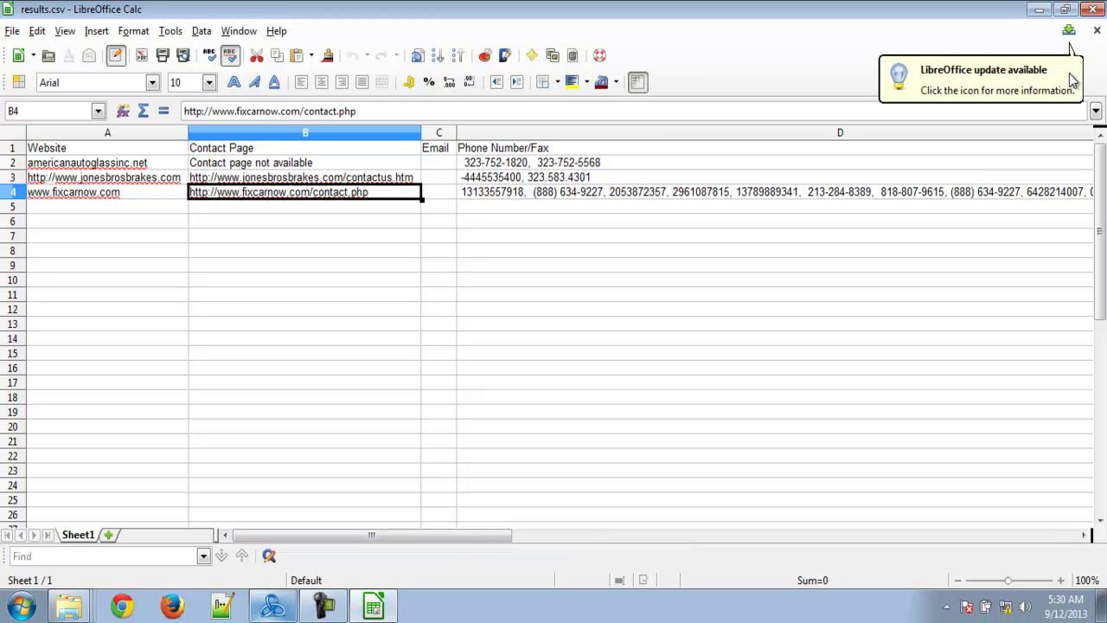
{"action": "left_click_drag", "start_coordinate": [358, 541], "coordinate": [670, 527]}
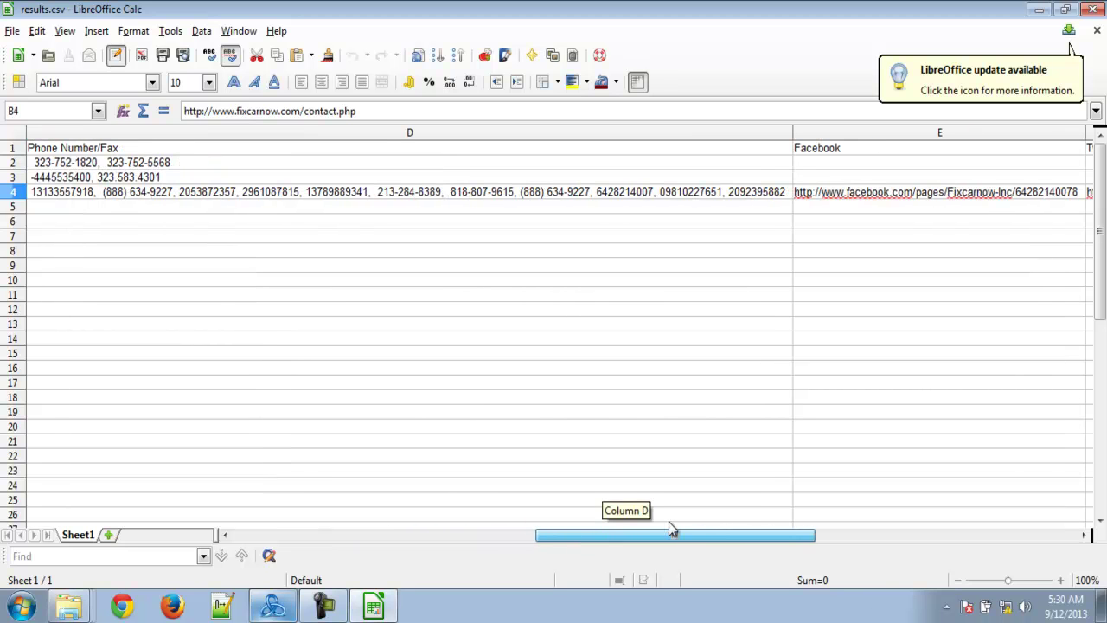
{"action": "left_click", "coordinate": [352, 189]}
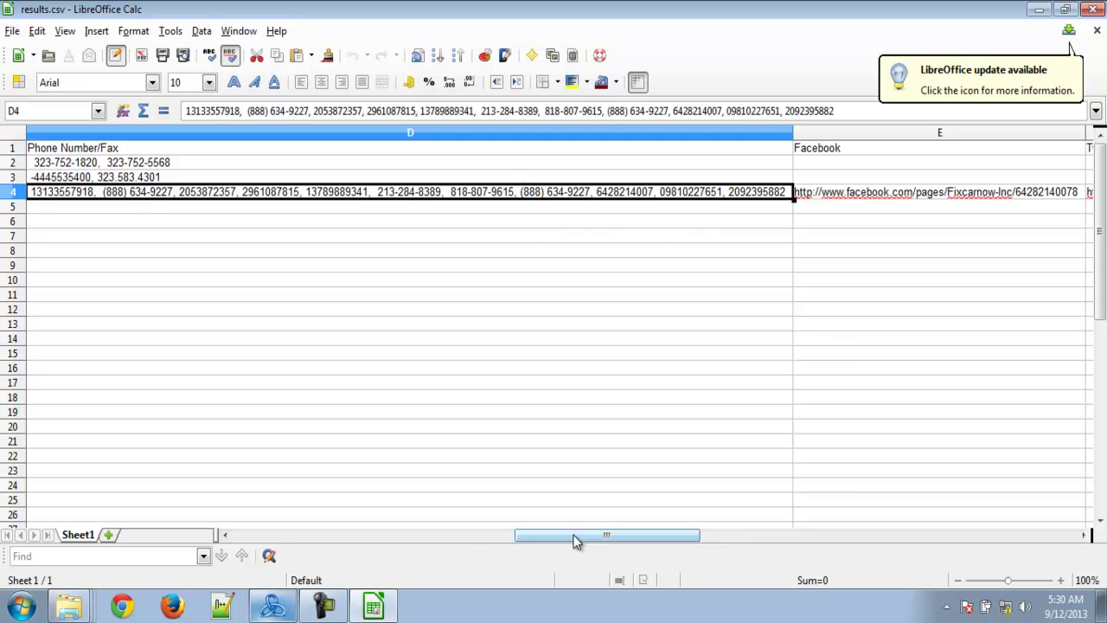
{"action": "left_click_drag", "start_coordinate": [576, 536], "coordinate": [716, 530]}
- Widen the Facebook and Twitter columns, check fixcarnow's links, and close results.csv
{"action": "left_click_drag", "start_coordinate": [318, 132], "coordinate": [638, 113]}
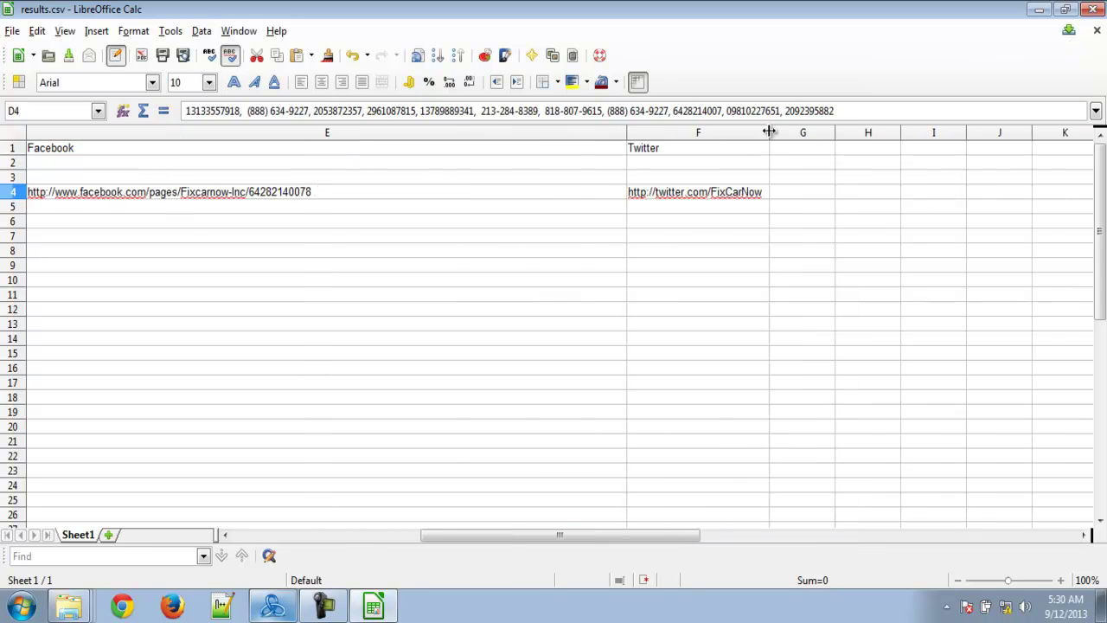
{"action": "left_click_drag", "start_coordinate": [769, 132], "coordinate": [975, 130]}
{"action": "left_click", "coordinate": [326, 190]}
{"action": "left_click", "coordinate": [685, 198]}
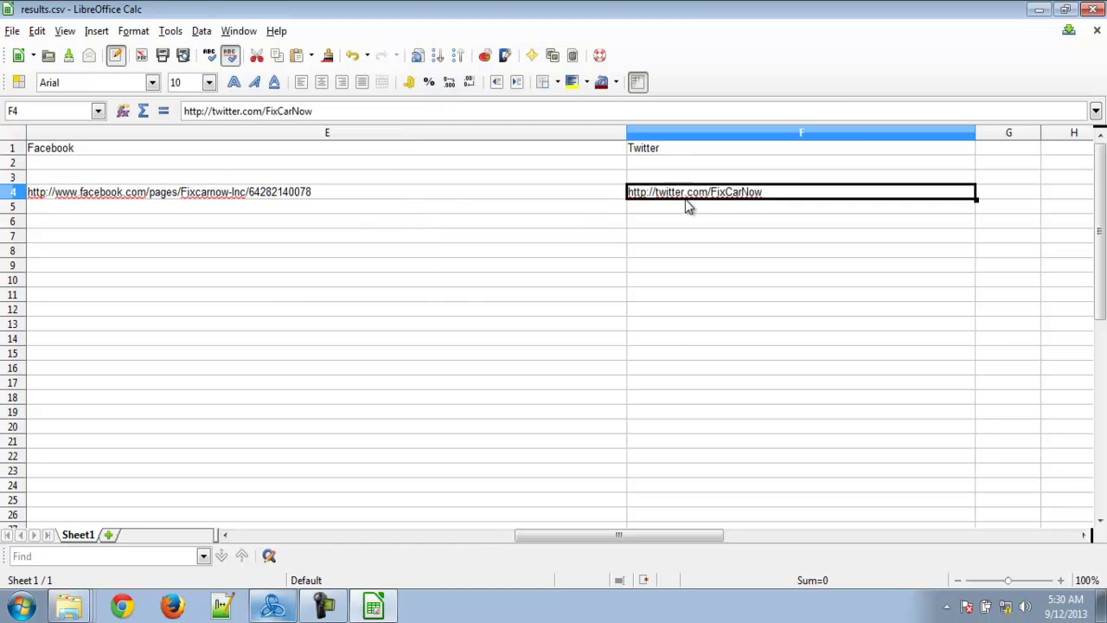
{"action": "left_click", "coordinate": [1092, 9]}
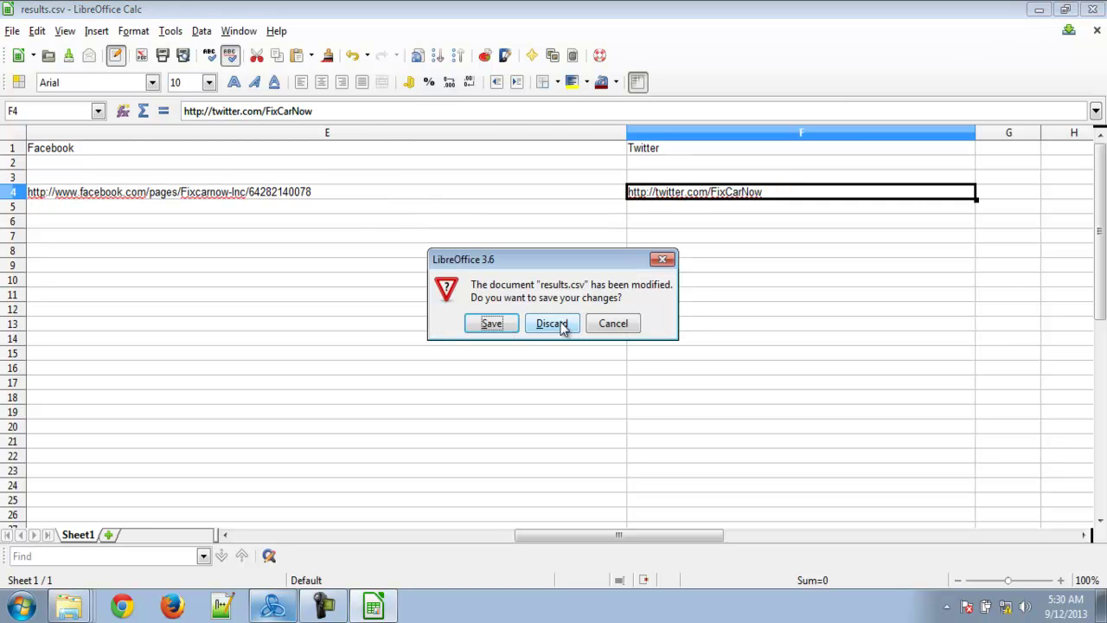
- Discard the column changes so results.csv closes to the desktop
{"action": "left_click", "coordinate": [560, 325]}
{"action": "left_click_drag", "start_coordinate": [235, 408], "coordinate": [318, 478]}
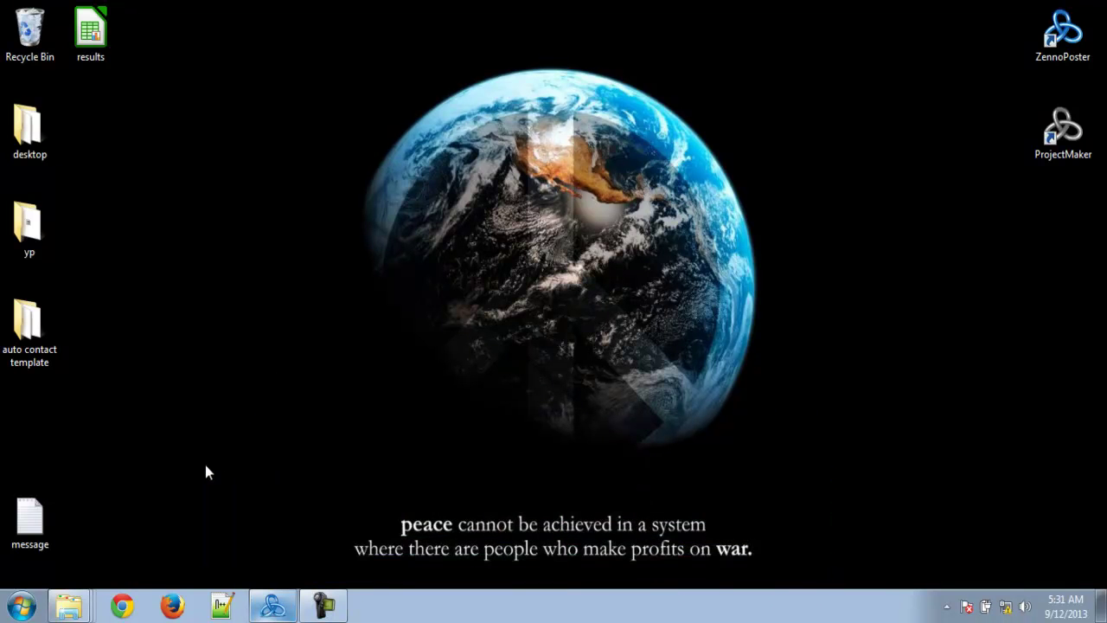